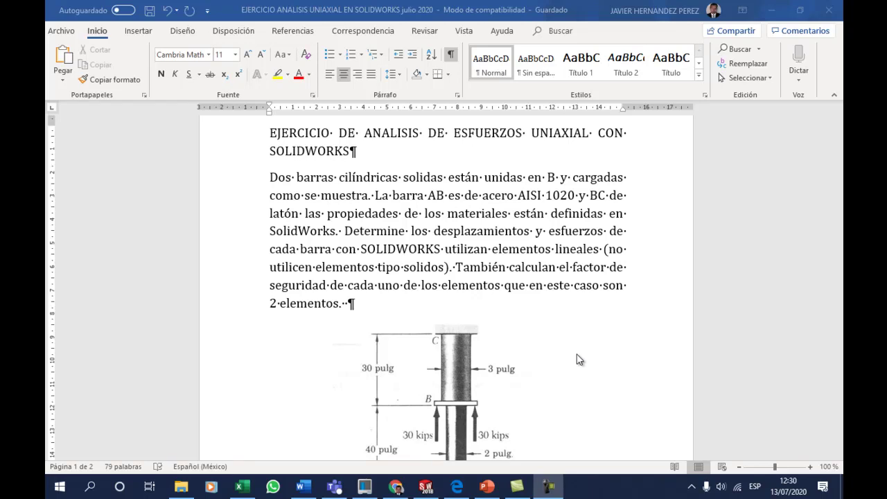
- Scroll through the Word document to read the two-bar exercise and its P = 40 kips figure
{"action": "scroll", "coordinate": [573, 347], "scroll_direction": "down", "scroll_amount": 1}
{"action": "scroll", "coordinate": [572, 355], "scroll_direction": "down", "scroll_amount": 1}
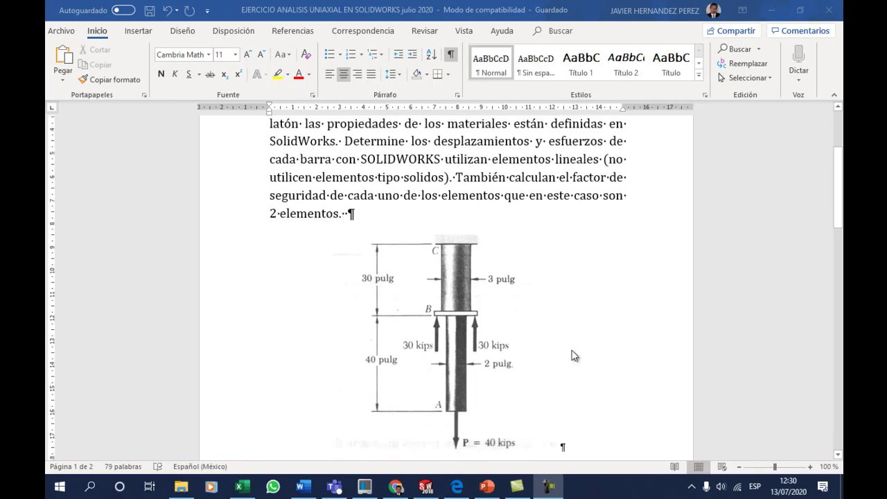
{"action": "scroll", "coordinate": [573, 354], "scroll_direction": "up", "scroll_amount": 1}
{"action": "scroll", "coordinate": [567, 343], "scroll_direction": "up", "scroll_amount": 1}
{"action": "scroll", "coordinate": [567, 342], "scroll_direction": "up", "scroll_amount": 1}
{"action": "scroll", "coordinate": [569, 342], "scroll_direction": "down", "scroll_amount": 1}
{"action": "scroll", "coordinate": [570, 342], "scroll_direction": "down", "scroll_amount": 2}
{"action": "scroll", "coordinate": [568, 343], "scroll_direction": "down", "scroll_amount": 5}
{"action": "scroll", "coordinate": [569, 342], "scroll_direction": "down", "scroll_amount": 2}
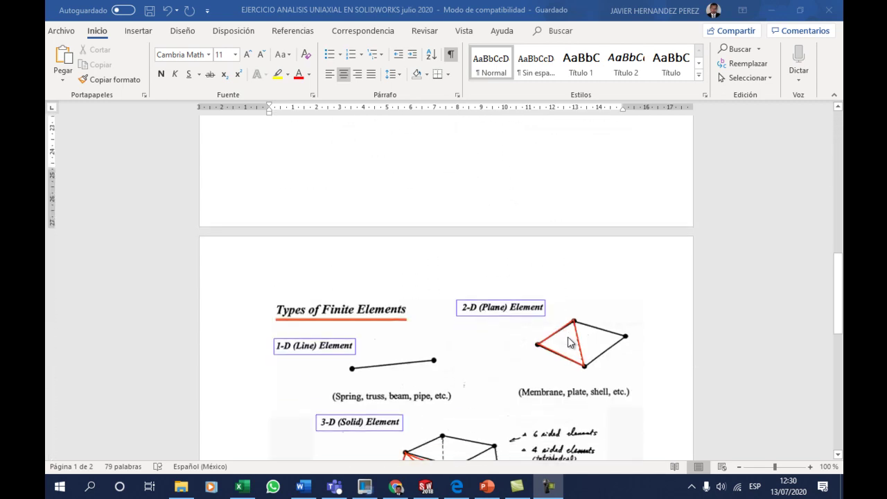
{"action": "scroll", "coordinate": [570, 341], "scroll_direction": "down", "scroll_amount": 1}
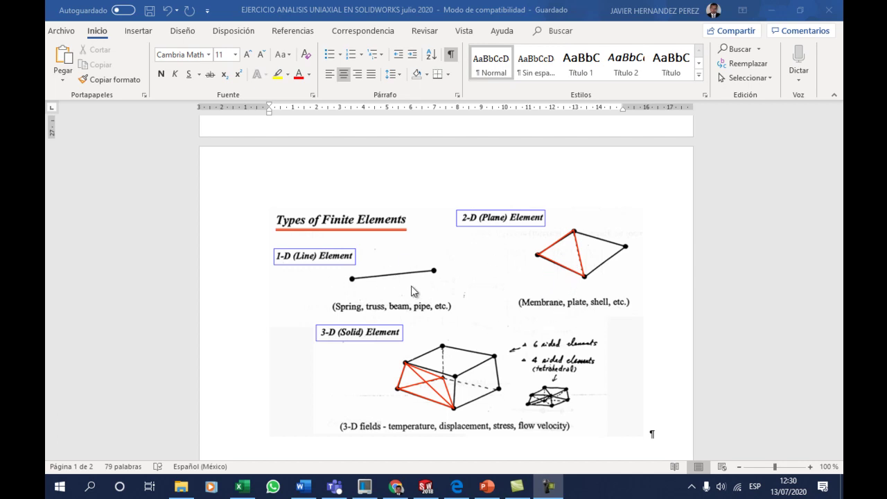
{"action": "scroll", "coordinate": [416, 296], "scroll_direction": "up", "scroll_amount": 3}
{"action": "scroll", "coordinate": [431, 298], "scroll_direction": "up", "scroll_amount": 6}
{"action": "scroll", "coordinate": [450, 291], "scroll_direction": "up", "scroll_amount": 3}
{"action": "scroll", "coordinate": [466, 283], "scroll_direction": "up", "scroll_amount": 1}
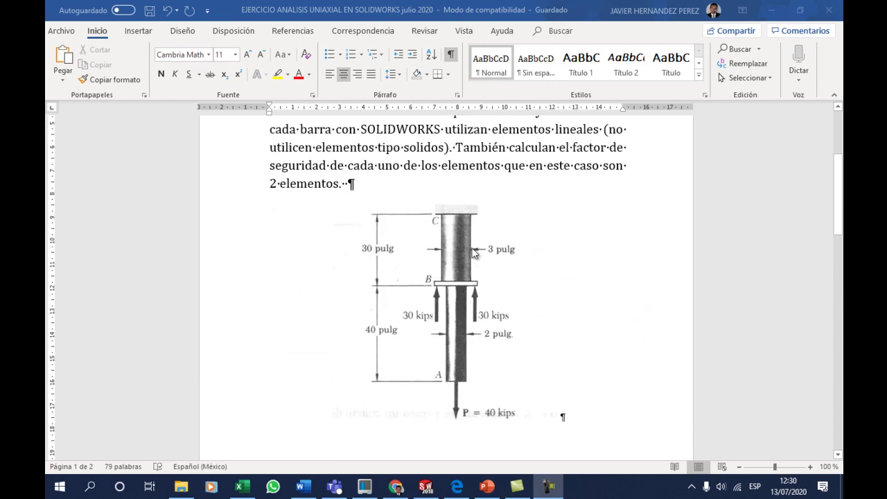
{"action": "scroll", "coordinate": [451, 256], "scroll_direction": "up", "scroll_amount": 1}
{"action": "scroll", "coordinate": [467, 259], "scroll_direction": "up", "scroll_amount": 1}
{"action": "scroll", "coordinate": [478, 267], "scroll_direction": "up", "scroll_amount": 1}
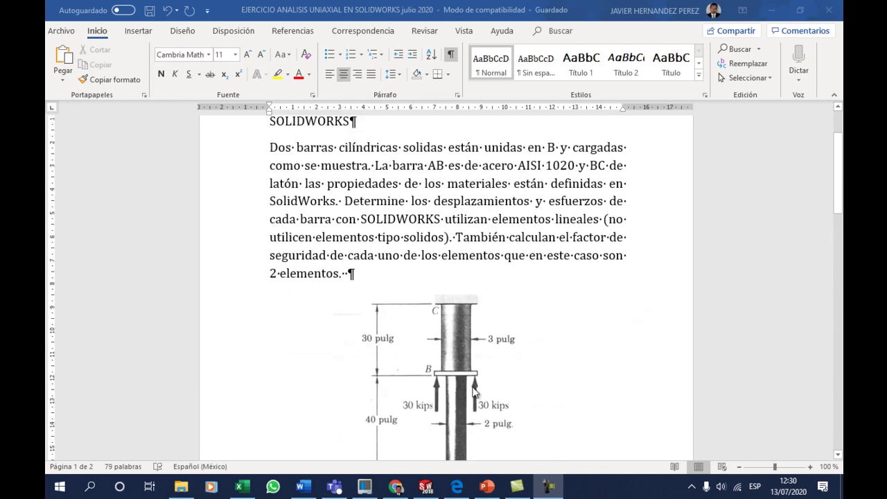
{"action": "scroll", "coordinate": [474, 392], "scroll_direction": "down", "scroll_amount": 1}
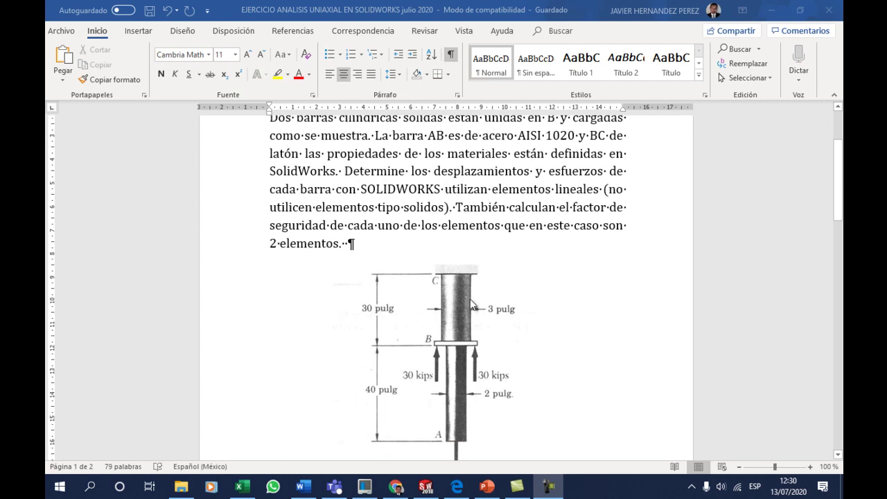
{"action": "scroll", "coordinate": [465, 306], "scroll_direction": "down", "scroll_amount": 1}
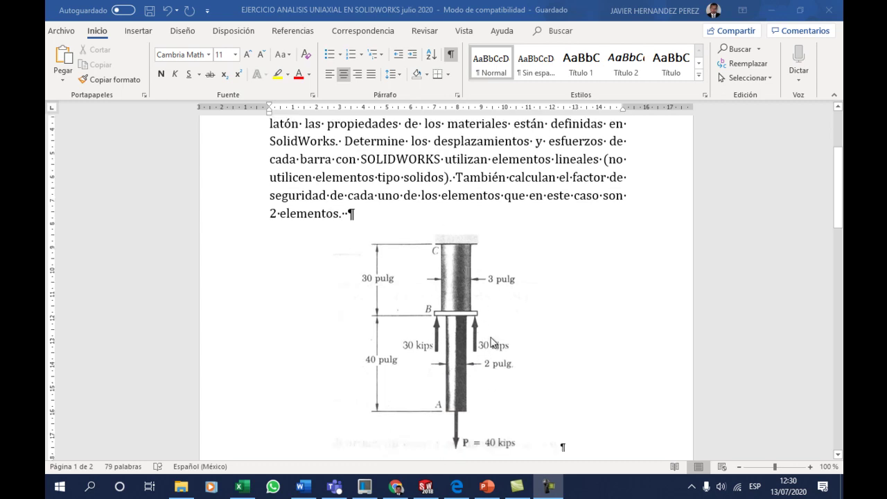
{"action": "scroll", "coordinate": [561, 338], "scroll_direction": "up", "scroll_amount": 1}
{"action": "scroll", "coordinate": [562, 336], "scroll_direction": "up", "scroll_amount": 1}
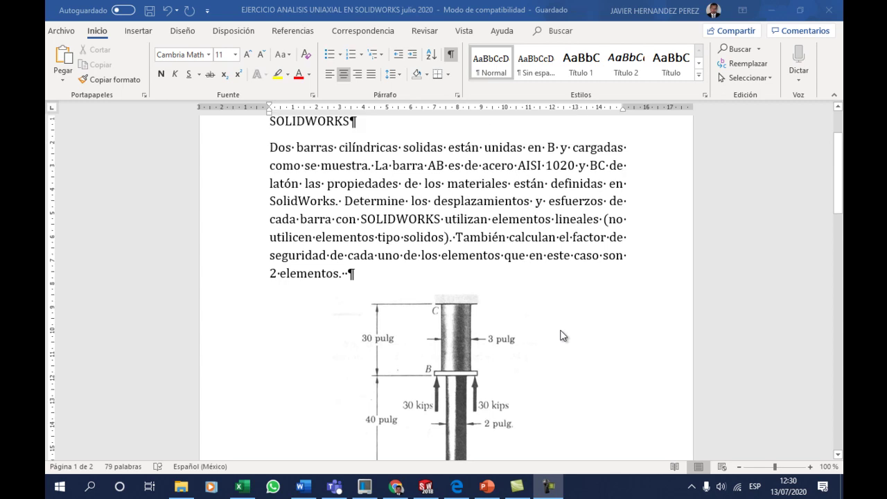
{"action": "scroll", "coordinate": [563, 336], "scroll_direction": "down", "scroll_amount": 1}
{"action": "scroll", "coordinate": [563, 335], "scroll_direction": "down", "scroll_amount": 1}
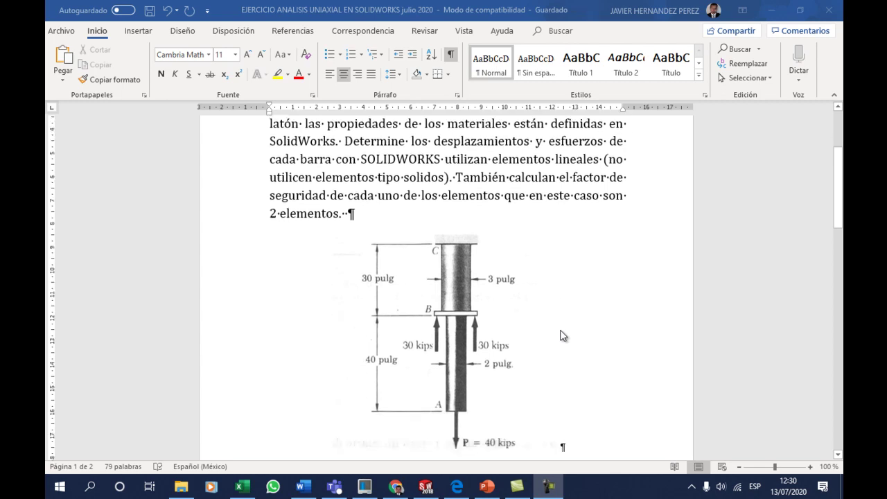
{"action": "scroll", "coordinate": [563, 335], "scroll_direction": "up", "scroll_amount": 2}
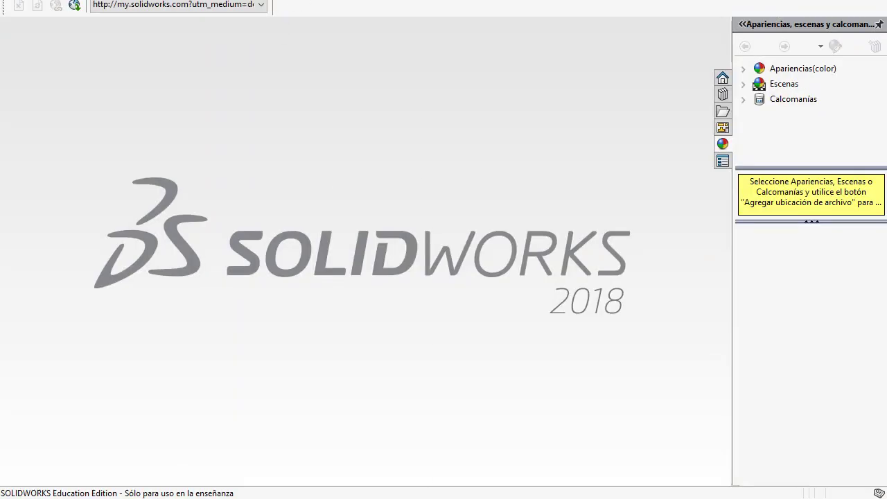
- Create a new part and start a sketch on the Alzado plane
{"action": "key", "text": "ctrl+n"}
{"action": "double_click", "coordinate": [258, 225]}
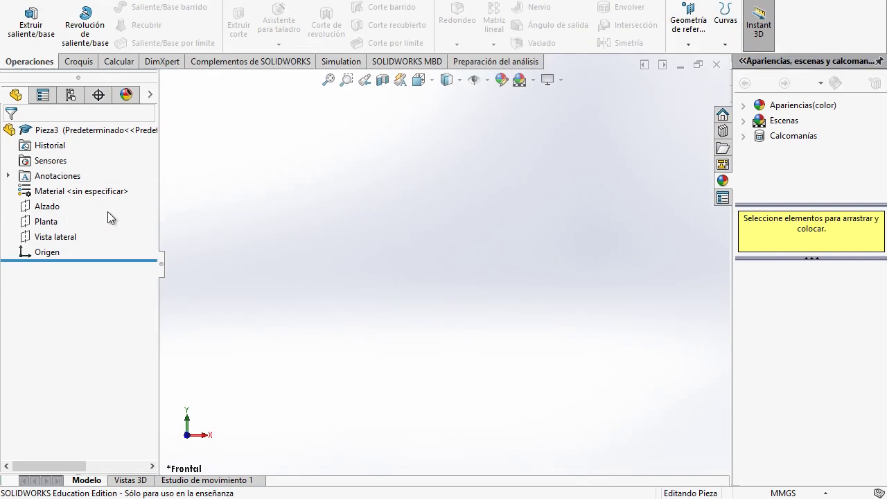
{"action": "left_click", "coordinate": [45, 206]}
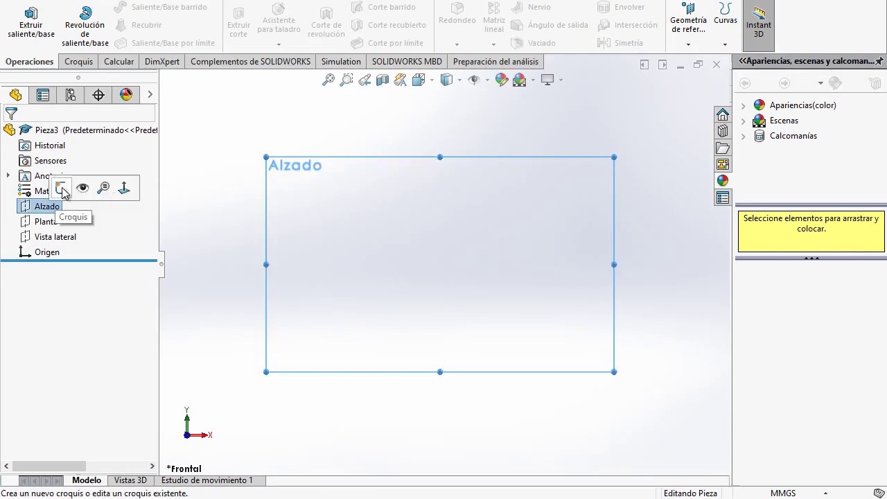
{"action": "left_click", "coordinate": [61, 187]}
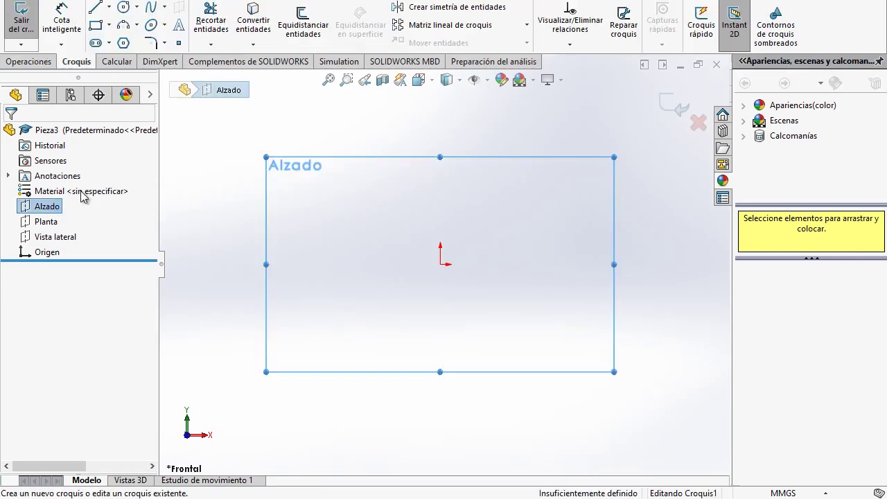
{"action": "left_click", "coordinate": [123, 9]}
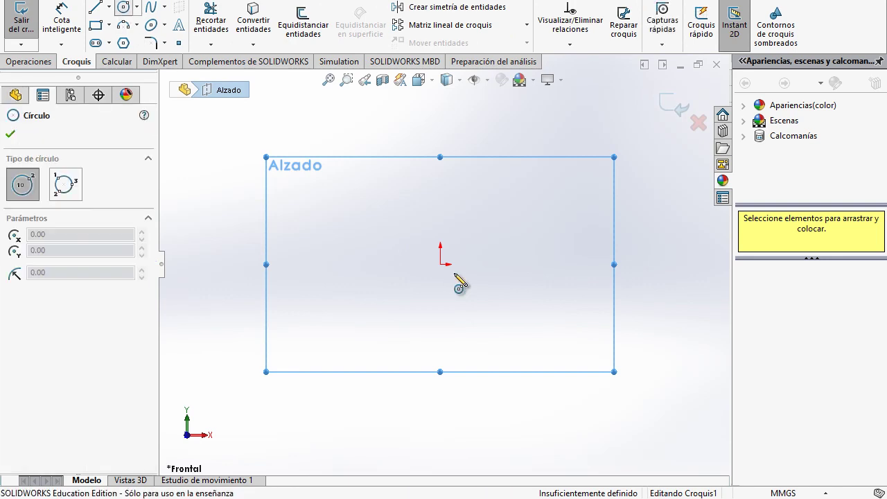
{"action": "left_click", "coordinate": [11, 134]}
- Switch the document units to IPS, verify them, and reselect the Alzado plane
{"action": "left_click", "coordinate": [786, 492]}
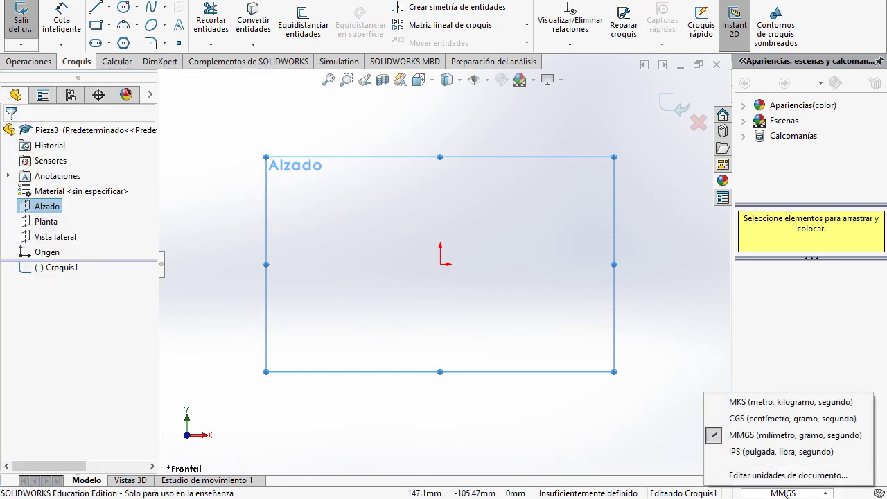
{"action": "left_click", "coordinate": [750, 452]}
{"action": "key", "text": "ctrl+z"}
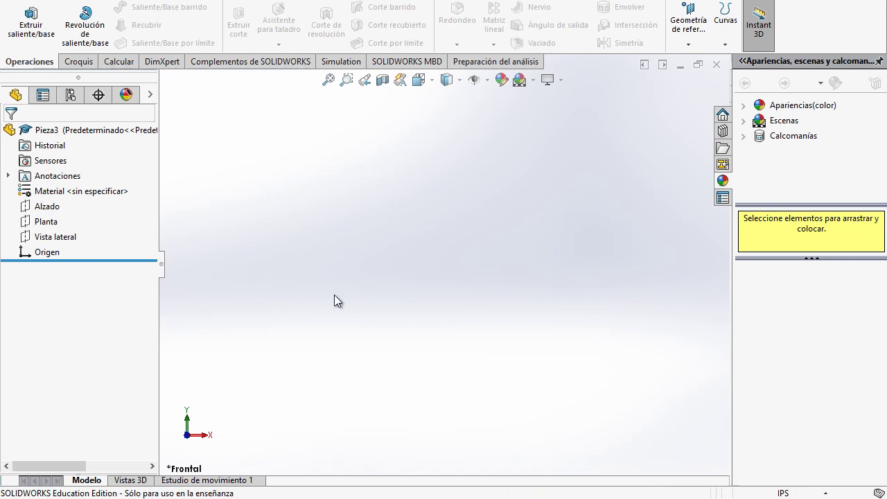
{"action": "left_click", "coordinate": [790, 492]}
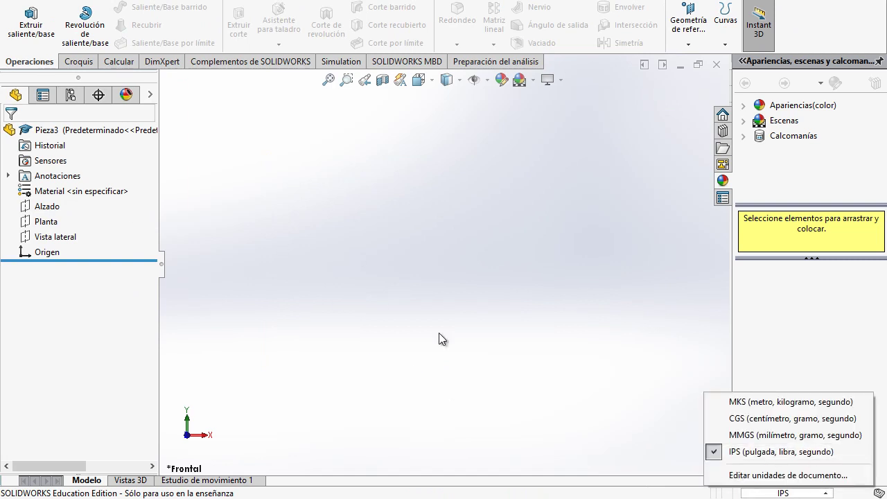
{"action": "left_click", "coordinate": [47, 206]}
- Sketch a circle at the origin on Alzado and dimension its diameter to 3 in
{"action": "left_click", "coordinate": [64, 187]}
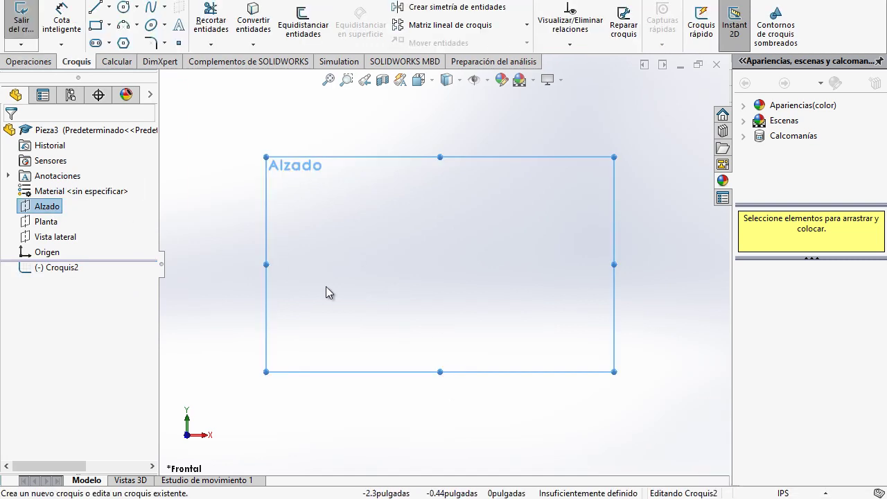
{"action": "left_click", "coordinate": [123, 7]}
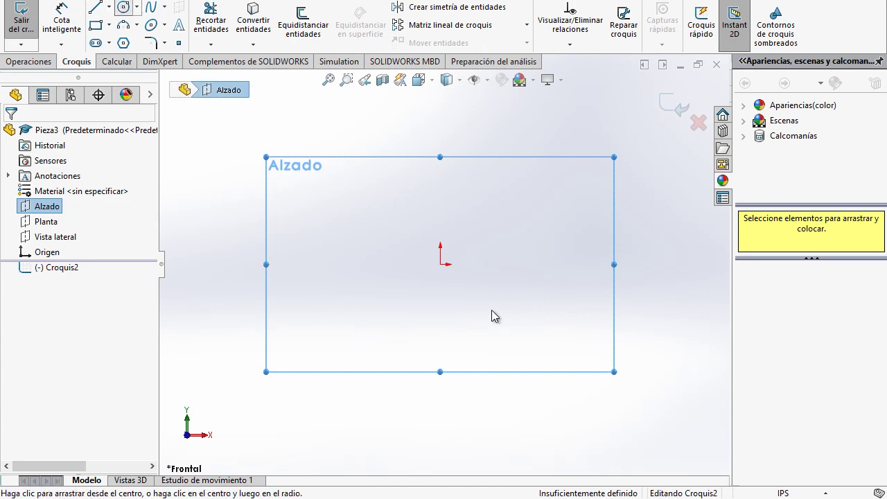
{"action": "left_click", "coordinate": [440, 264]}
{"action": "left_click", "coordinate": [454, 341]}
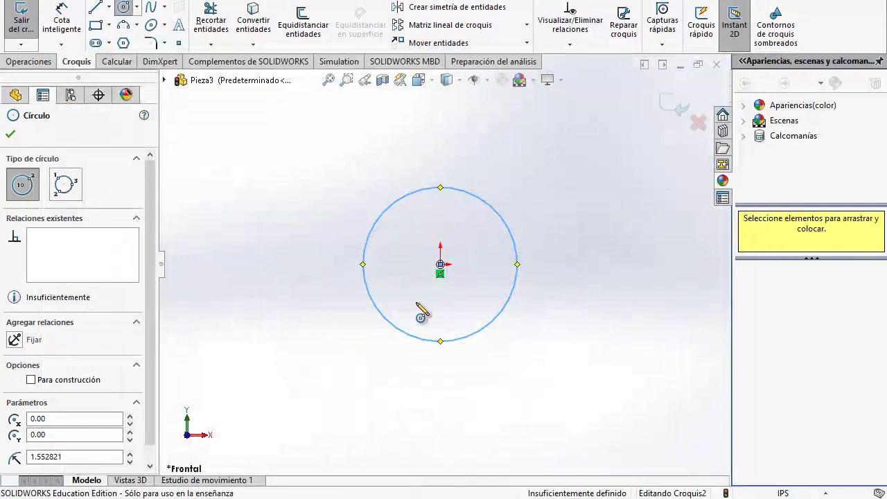
{"action": "key", "text": "Escape"}
{"action": "left_click", "coordinate": [512, 232]}
{"action": "left_click", "coordinate": [560, 201]}
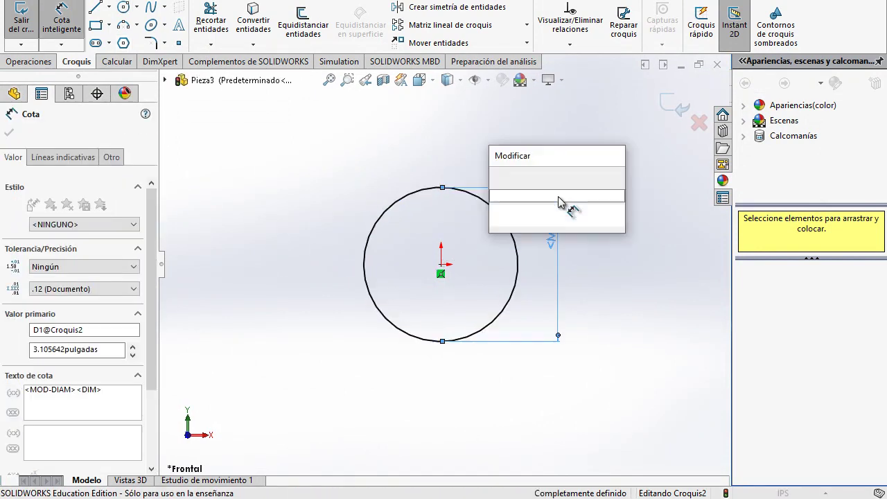
{"action": "type", "text": "3"}
{"action": "key", "text": "Return"}
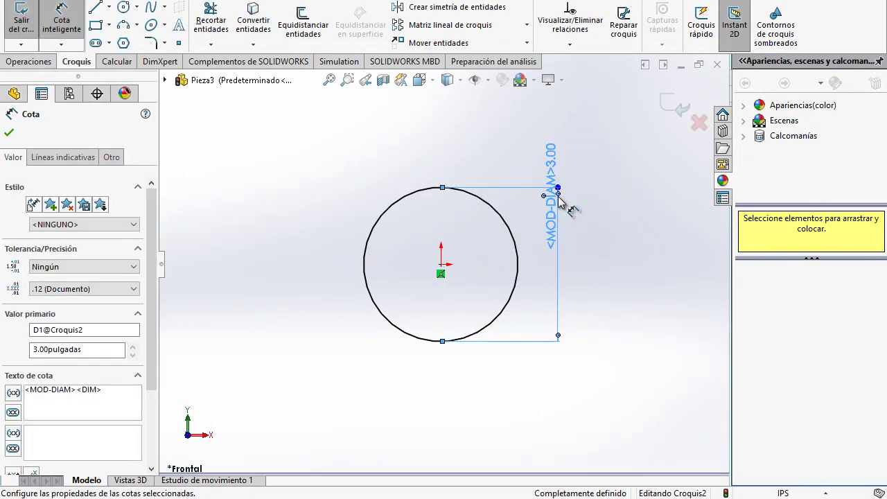
- Extrude the circle 30 in as Saliente-Extruir1
{"action": "left_click", "coordinate": [49, 63]}
{"action": "left_click", "coordinate": [32, 21]}
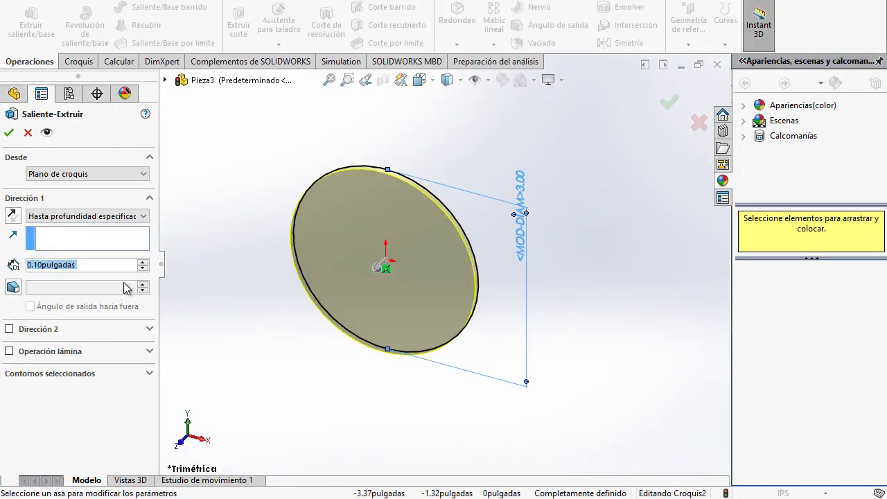
{"action": "type", "text": "30"}
{"action": "key", "text": "Return"}
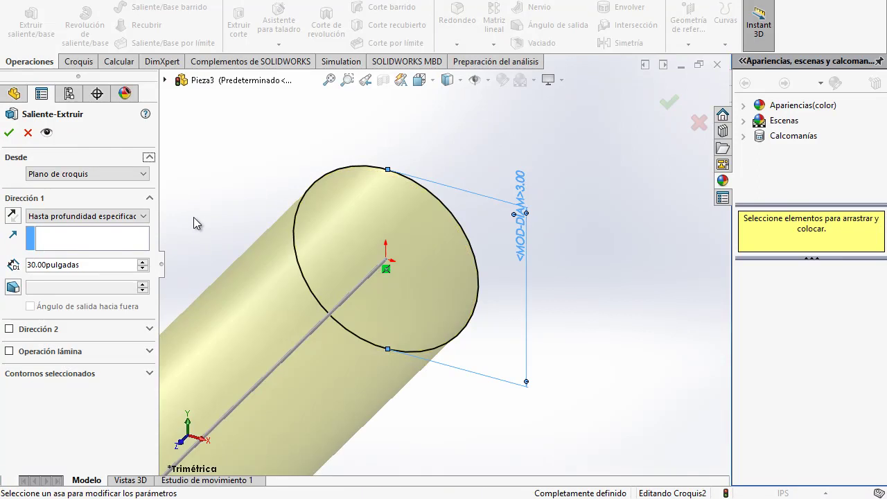
{"action": "left_click", "coordinate": [10, 131]}
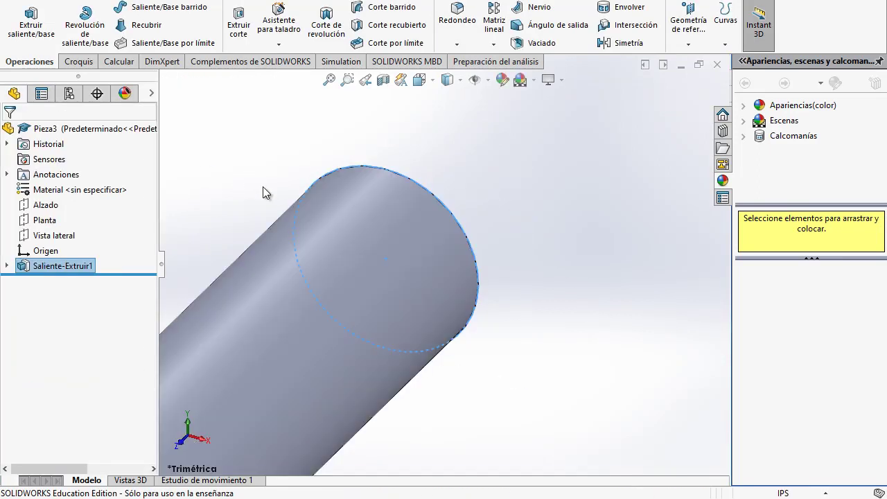
{"action": "scroll", "coordinate": [498, 287], "scroll_direction": "up", "scroll_amount": 3}
{"action": "scroll", "coordinate": [376, 368], "scroll_direction": "up", "scroll_amount": 2}
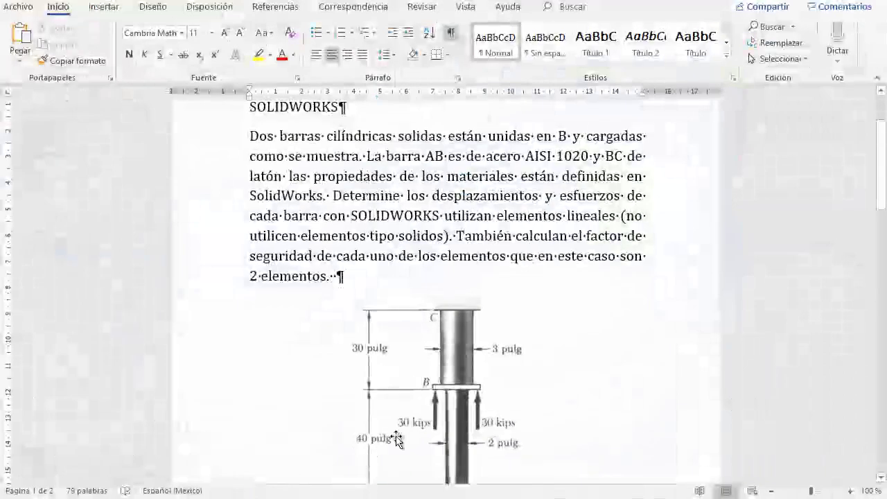
{"action": "scroll", "coordinate": [458, 396], "scroll_direction": "down", "scroll_amount": 2}
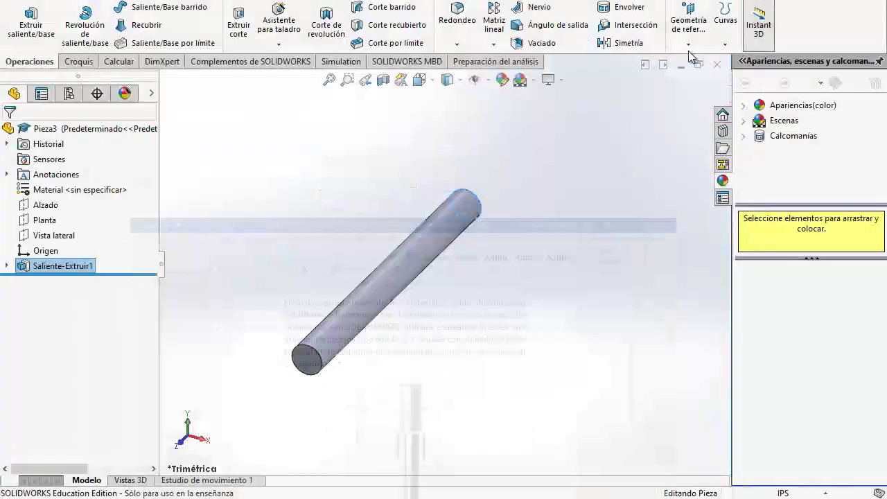
{"action": "left_click", "coordinate": [305, 362]}
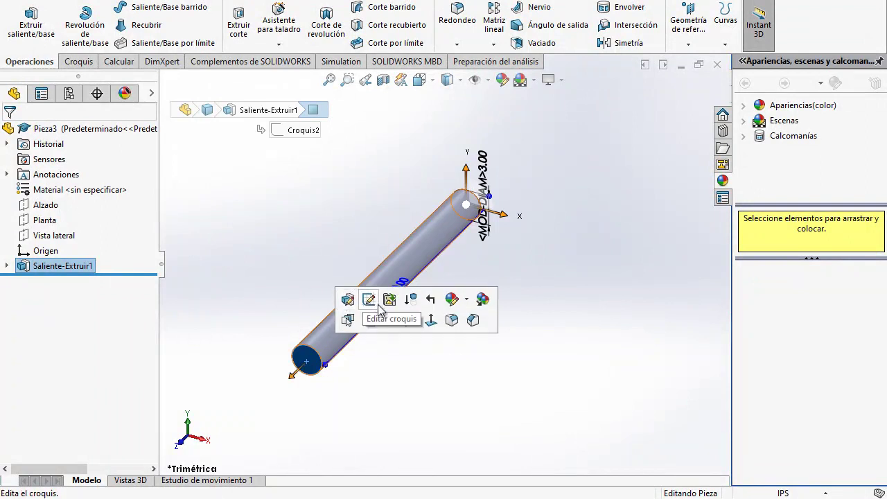
- Sketch a circle on the cylinder's end face and dimension its diameter to 2 in
{"action": "left_click", "coordinate": [368, 320]}
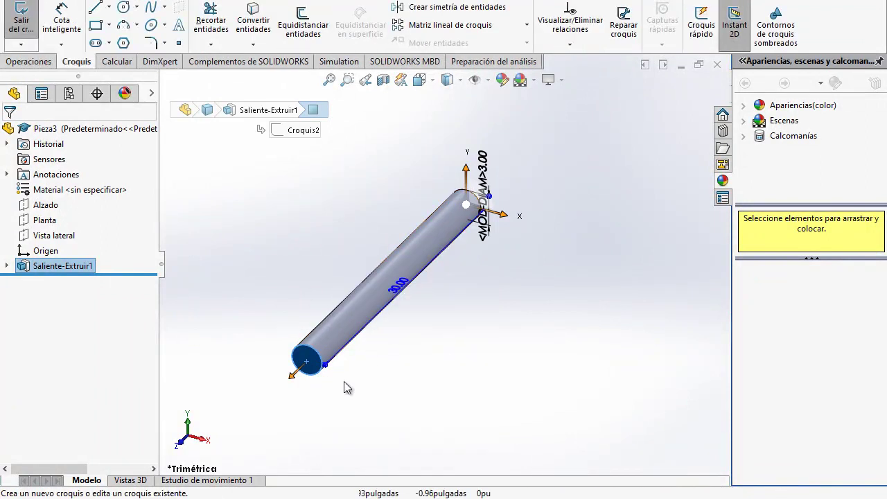
{"action": "left_click", "coordinate": [124, 7]}
{"action": "left_click", "coordinate": [307, 364]}
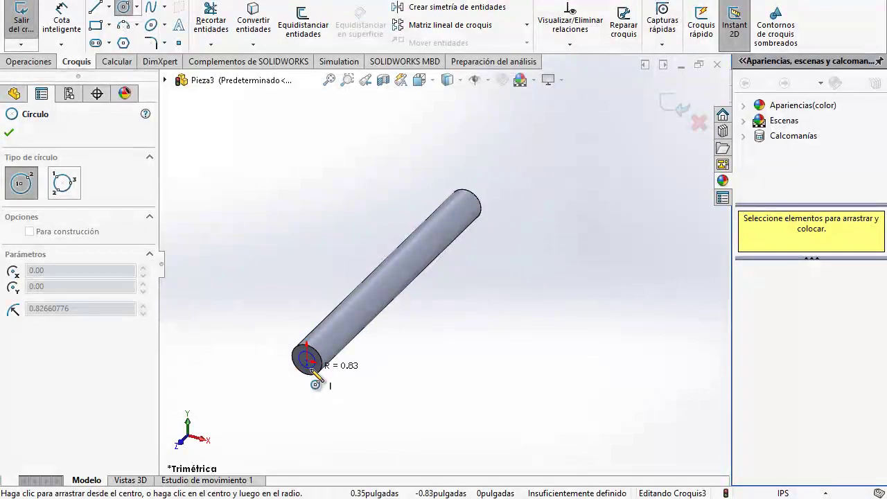
{"action": "left_click", "coordinate": [312, 372]}
{"action": "left_click", "coordinate": [75, 23]}
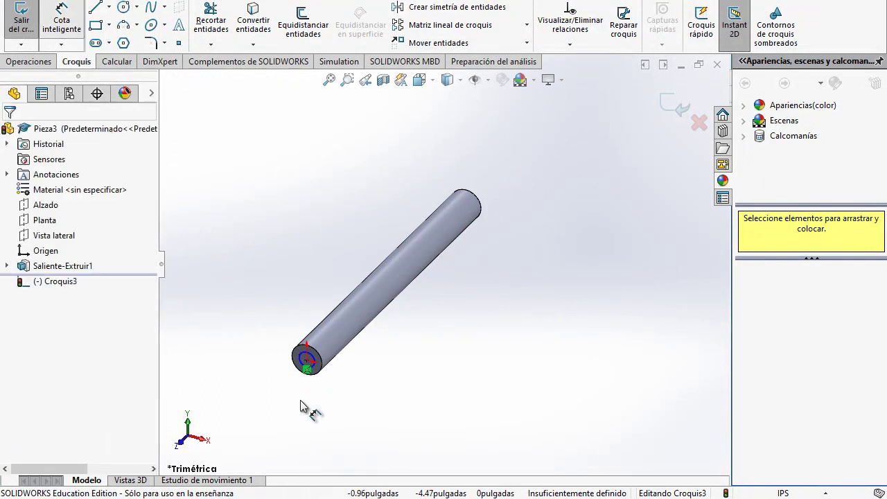
{"action": "left_click", "coordinate": [320, 369]}
{"action": "left_click", "coordinate": [386, 392]}
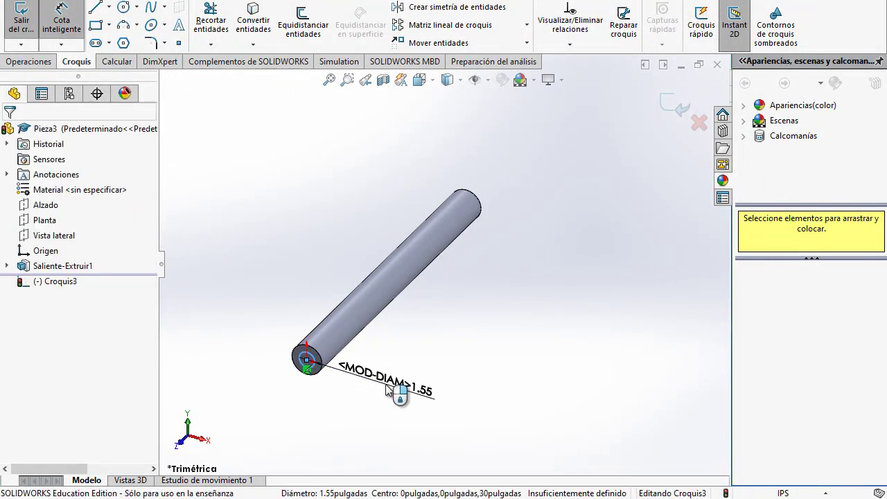
{"action": "type", "text": "2"}
{"action": "key", "text": "Return"}
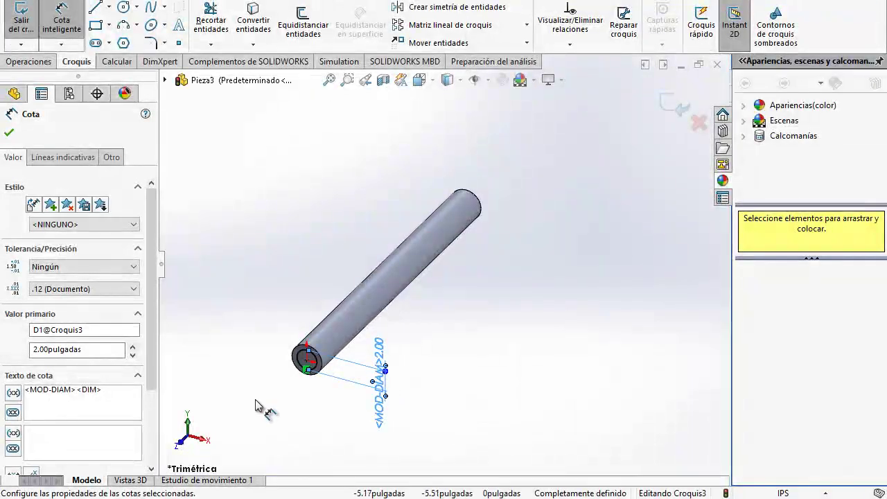
- Extrude the 2 in circle 40 in as Saliente-Extruir2
{"action": "left_click", "coordinate": [31, 63]}
{"action": "left_click", "coordinate": [30, 27]}
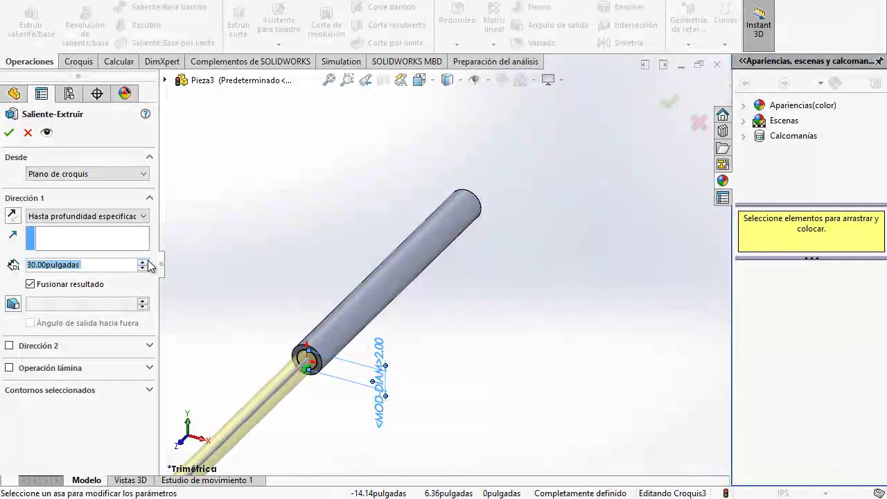
{"action": "type", "text": "40"}
{"action": "key", "text": "Return"}
{"action": "left_click", "coordinate": [7, 134]}
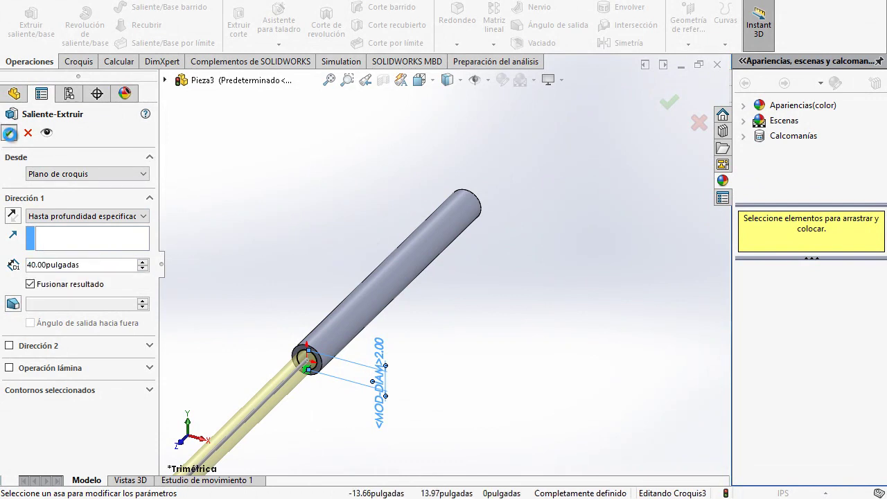
{"action": "scroll", "coordinate": [278, 312], "scroll_direction": "up", "scroll_amount": 3}
{"action": "scroll", "coordinate": [328, 315], "scroll_direction": "up", "scroll_amount": 1}
{"action": "scroll", "coordinate": [367, 312], "scroll_direction": "down", "scroll_amount": 1}
{"action": "scroll", "coordinate": [374, 367], "scroll_direction": "up", "scroll_amount": 1}
{"action": "scroll", "coordinate": [357, 347], "scroll_direction": "down", "scroll_amount": 1}
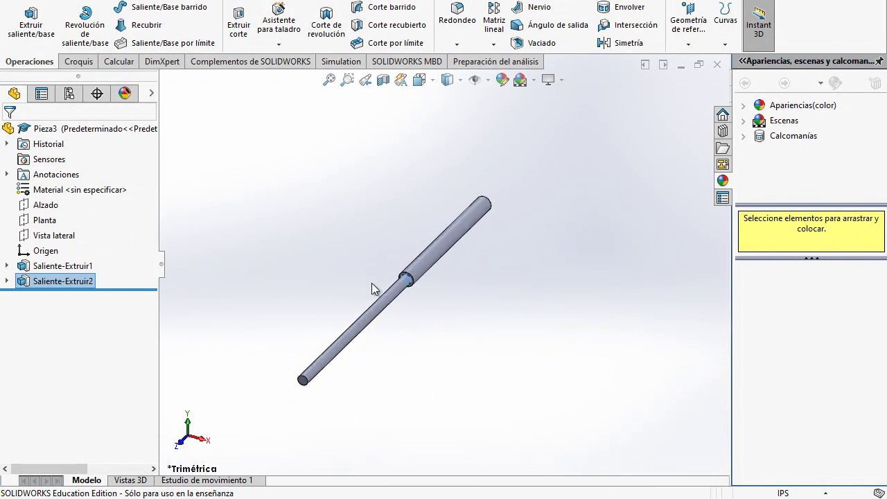
{"action": "scroll", "coordinate": [423, 267], "scroll_direction": "down", "scroll_amount": 1}
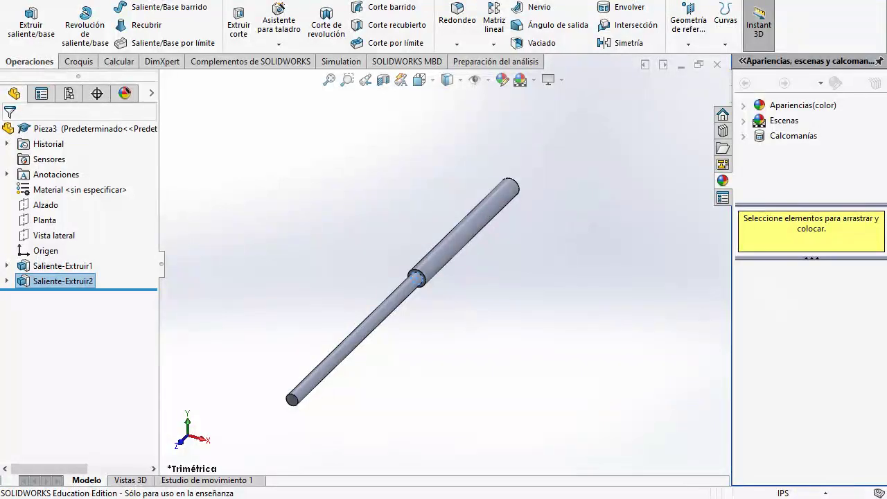
- Check the shaft diagram in Word, then bring up Saliente-Extruir2's context menu in the tree
{"action": "key", "text": "alt+Tab"}
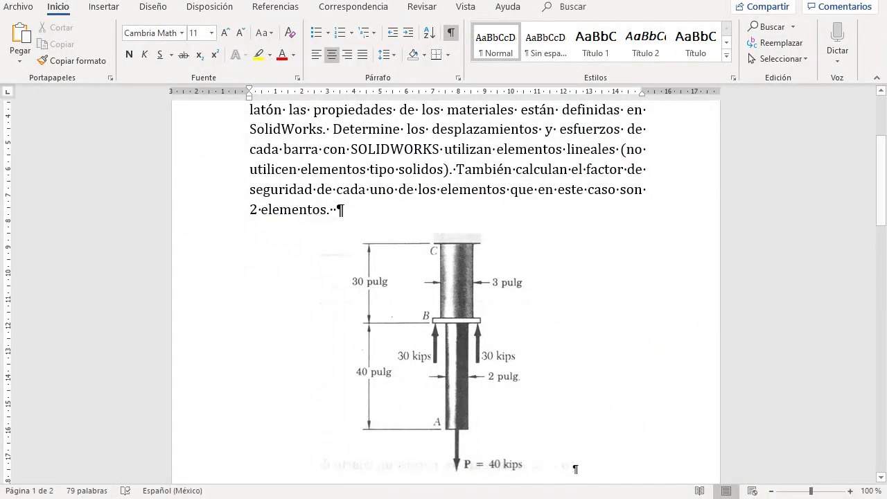
{"action": "key", "text": "alt+Tab"}
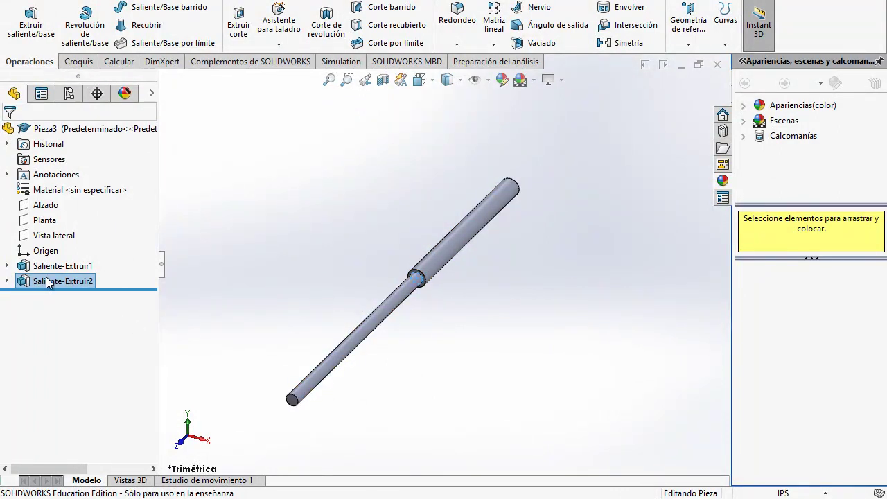
{"action": "right_click", "coordinate": [73, 281]}
- Edit Saliente-Extruir2 to uncheck Fusionar resultado, then expand the Sólidos folder
{"action": "left_click", "coordinate": [86, 209]}
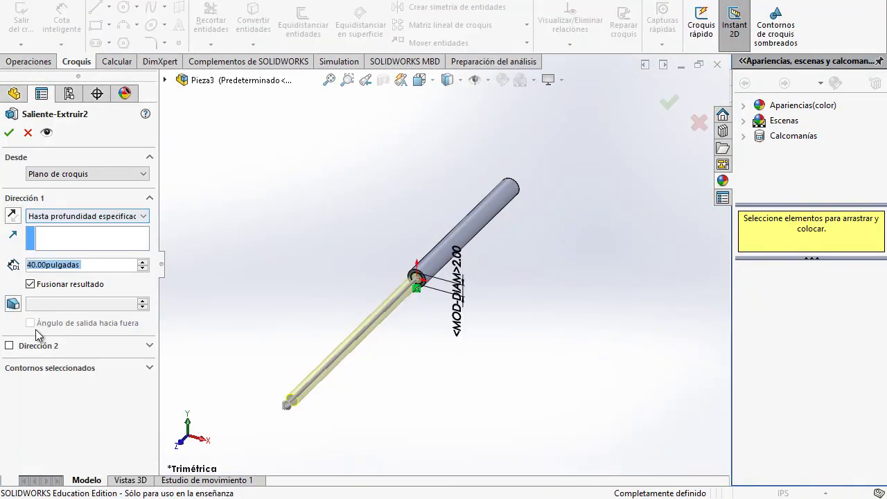
{"action": "left_click", "coordinate": [31, 285]}
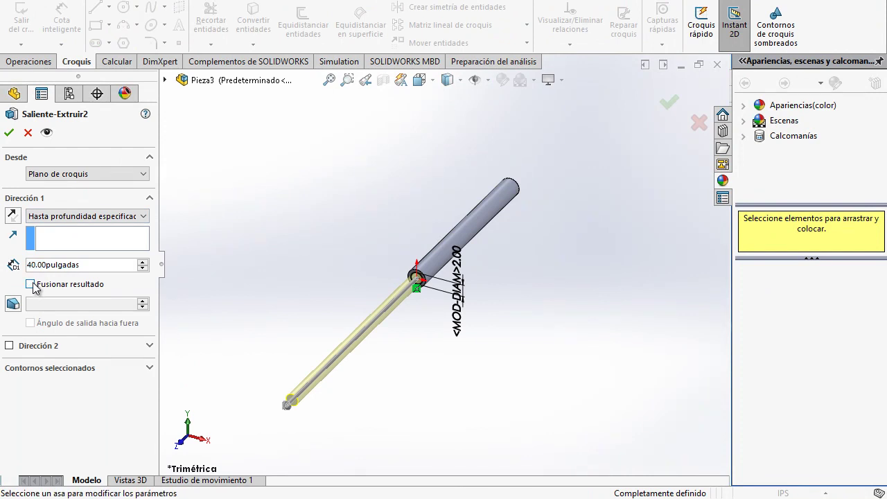
{"action": "left_click", "coordinate": [8, 132]}
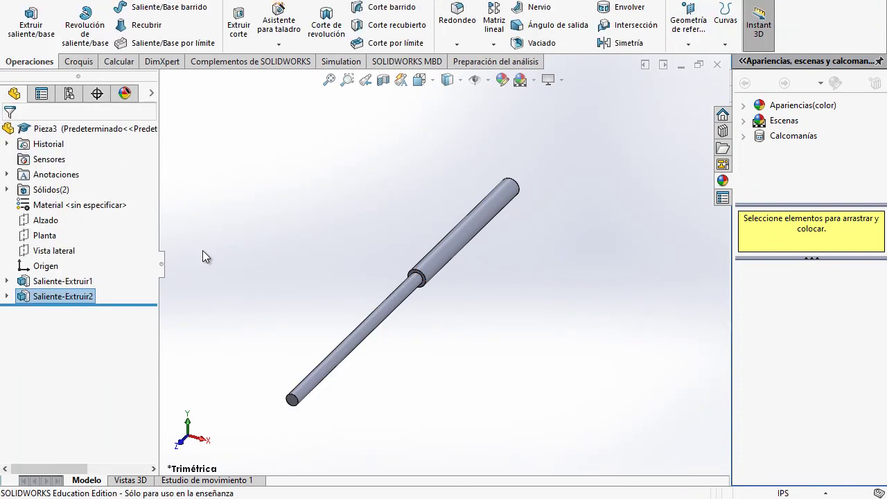
{"action": "left_click", "coordinate": [7, 189]}
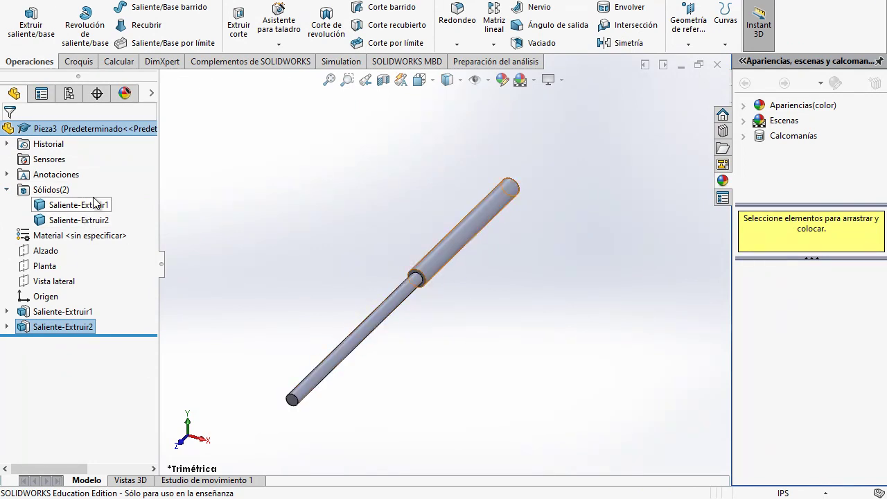
{"action": "left_click", "coordinate": [231, 319]}
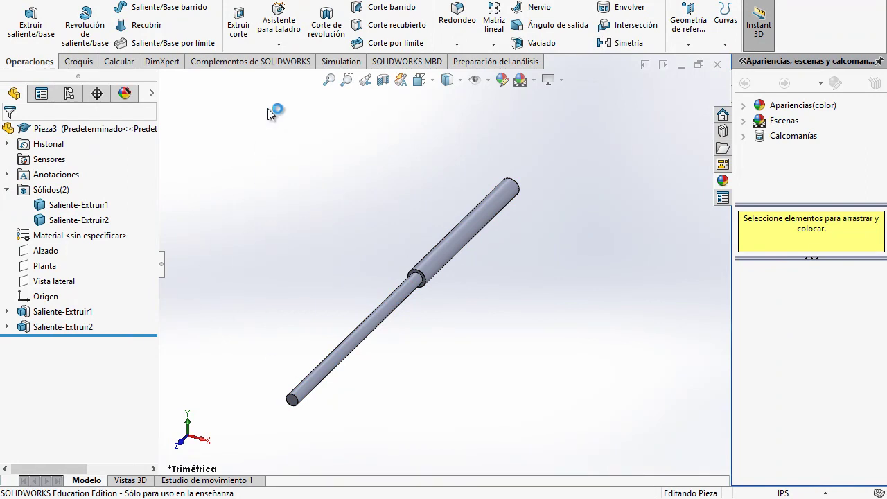
- Create a new Análisis estático study and expand Pieza3 to list Sólido 1 and Sólido 2
{"action": "left_click", "coordinate": [341, 61]}
{"action": "left_click", "coordinate": [8, 43]}
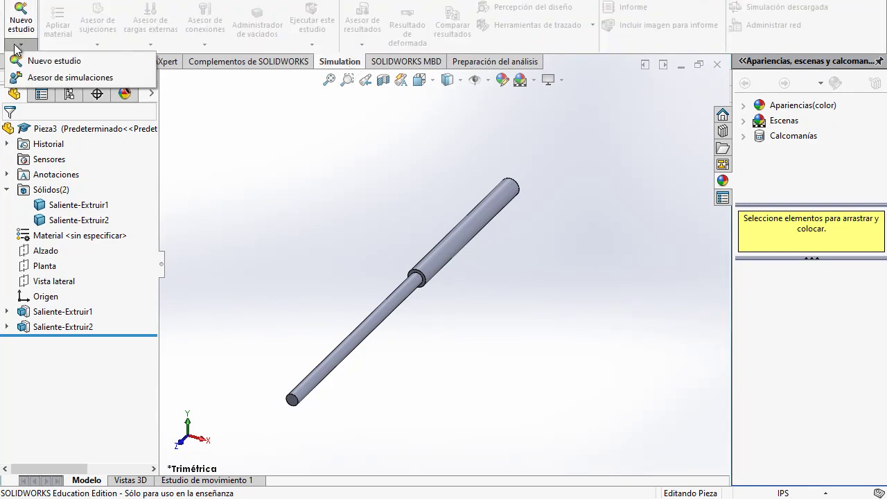
{"action": "left_click", "coordinate": [233, 239]}
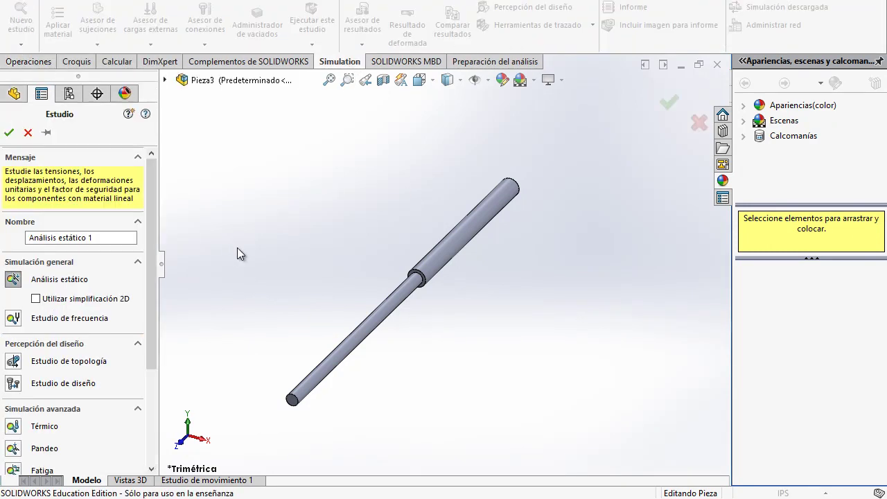
{"action": "left_click", "coordinate": [9, 132]}
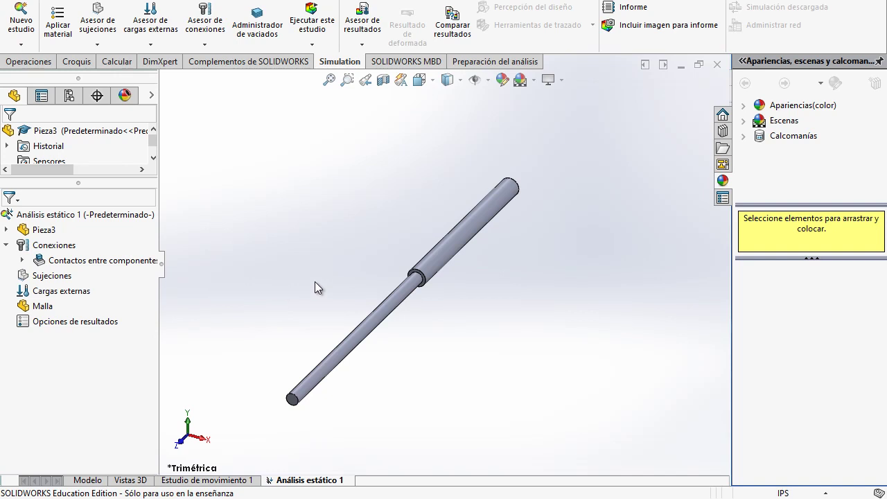
{"action": "scroll", "coordinate": [366, 406], "scroll_direction": "up", "scroll_amount": 1}
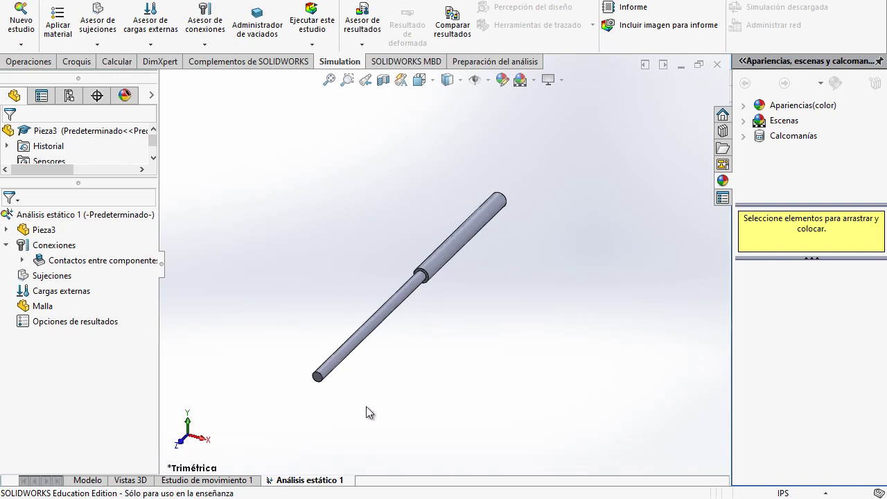
{"action": "scroll", "coordinate": [402, 338], "scroll_direction": "down", "scroll_amount": 2}
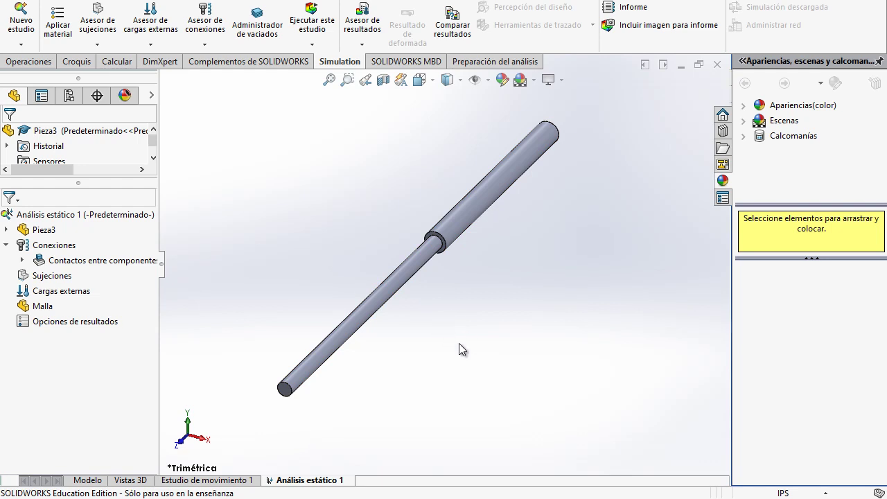
{"action": "left_click", "coordinate": [6, 229]}
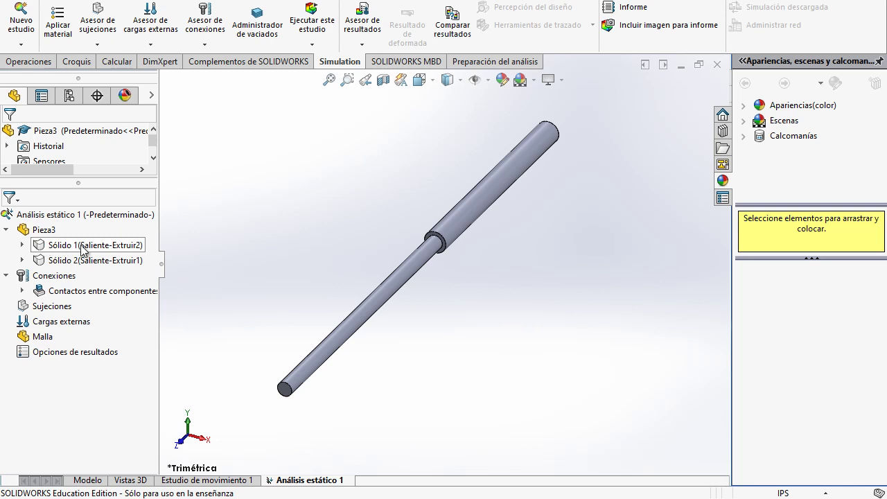
- Set both Sólido 1 and Sólido 2 to Tratar como viga
{"action": "right_click", "coordinate": [83, 249]}
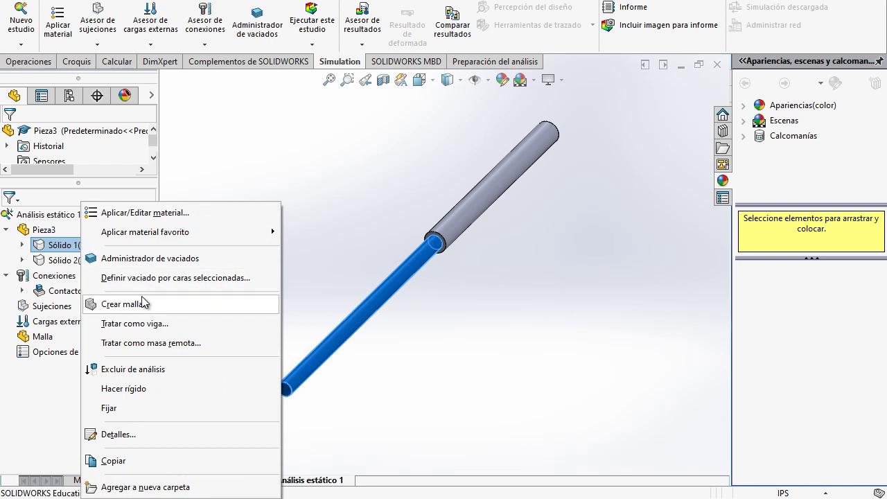
{"action": "left_click", "coordinate": [155, 325]}
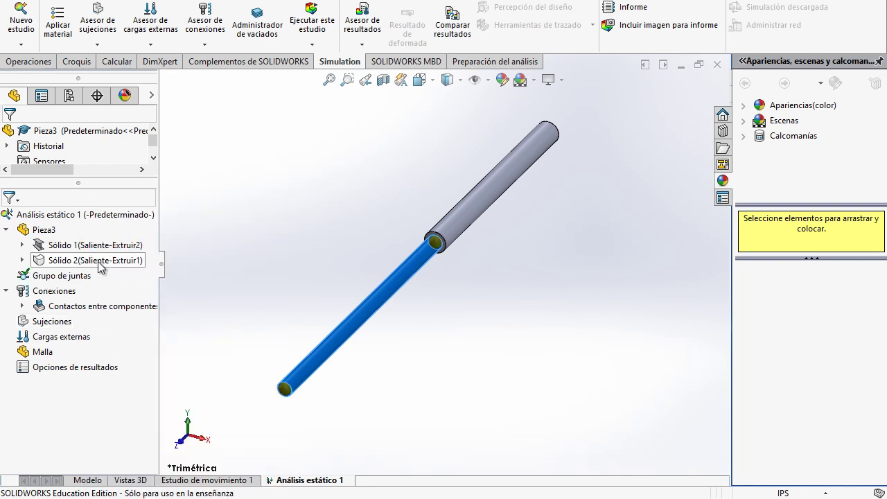
{"action": "right_click", "coordinate": [99, 264]}
{"action": "left_click", "coordinate": [175, 323]}
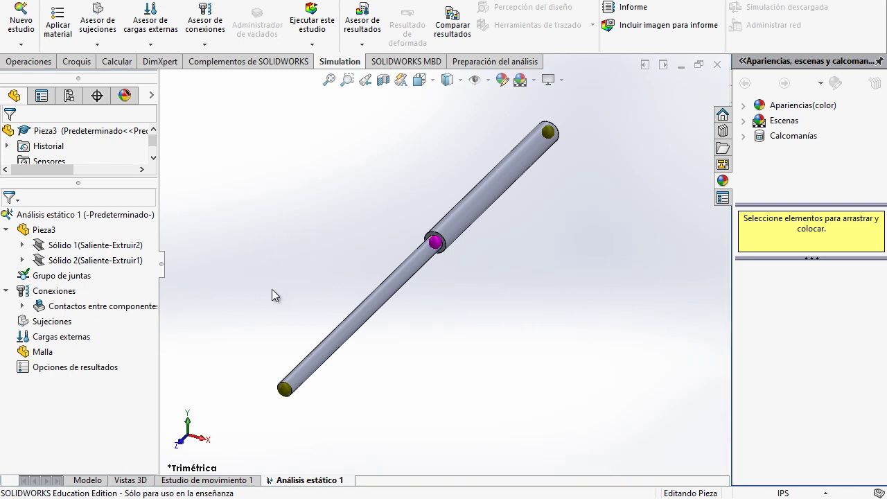
{"action": "right_click", "coordinate": [81, 248]}
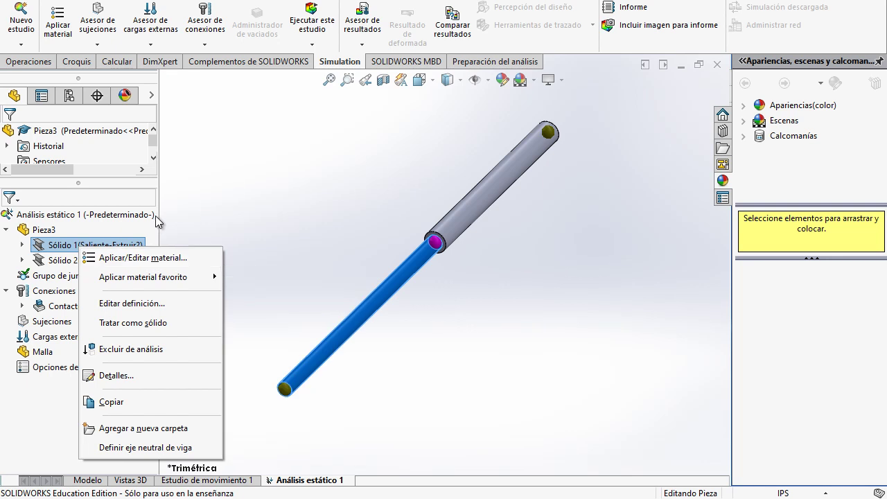
- Change Sólido 1's definition to Cabeza de armadura
{"action": "left_click", "coordinate": [133, 303]}
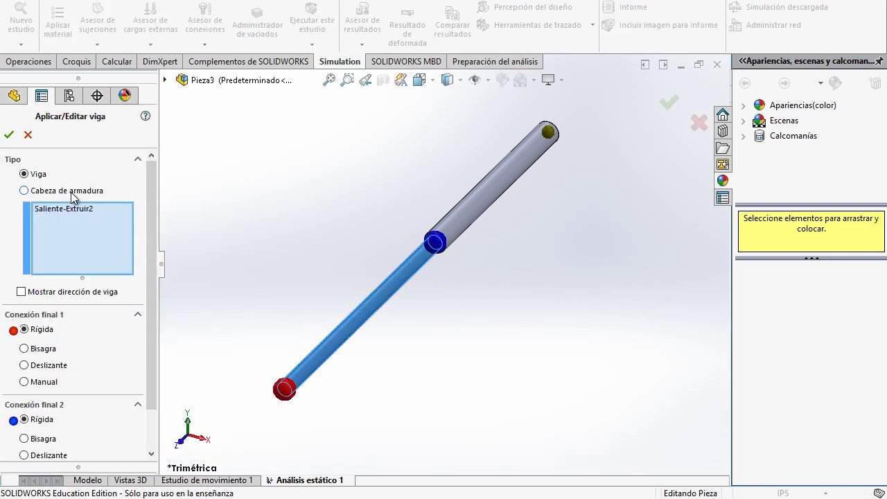
{"action": "left_click", "coordinate": [72, 196]}
{"action": "left_click", "coordinate": [9, 135]}
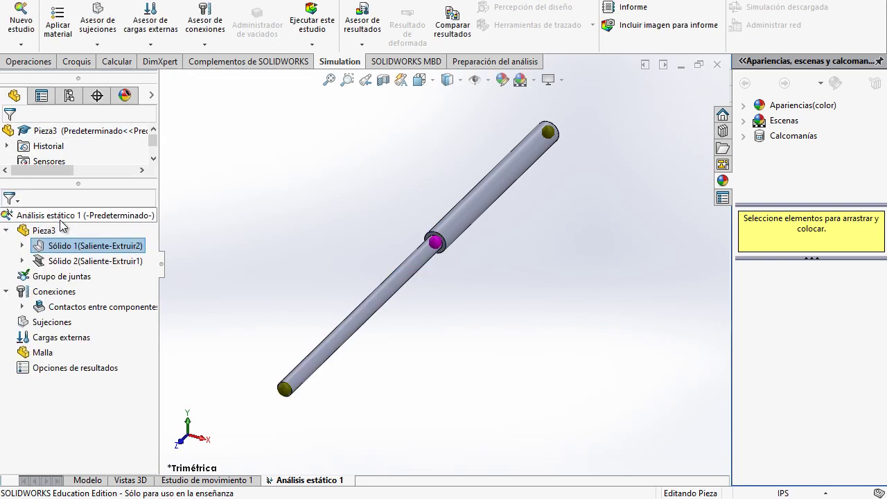
- Redefine the upper cylinder Sólido 2 as Cabeza de armadura and confirm
{"action": "right_click", "coordinate": [72, 261]}
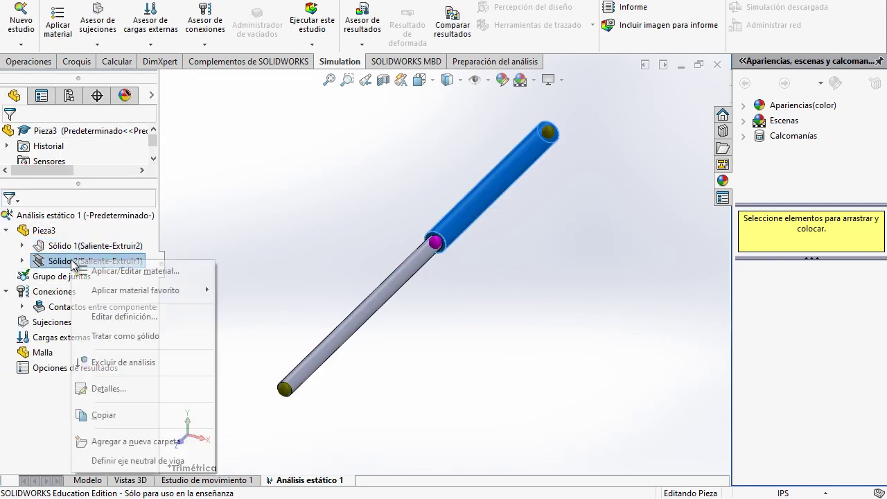
{"action": "left_click", "coordinate": [130, 318]}
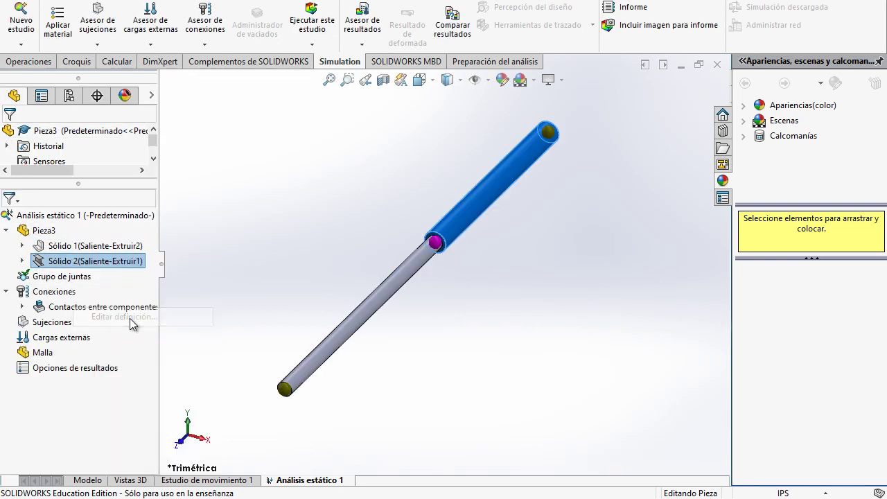
{"action": "left_click", "coordinate": [61, 192]}
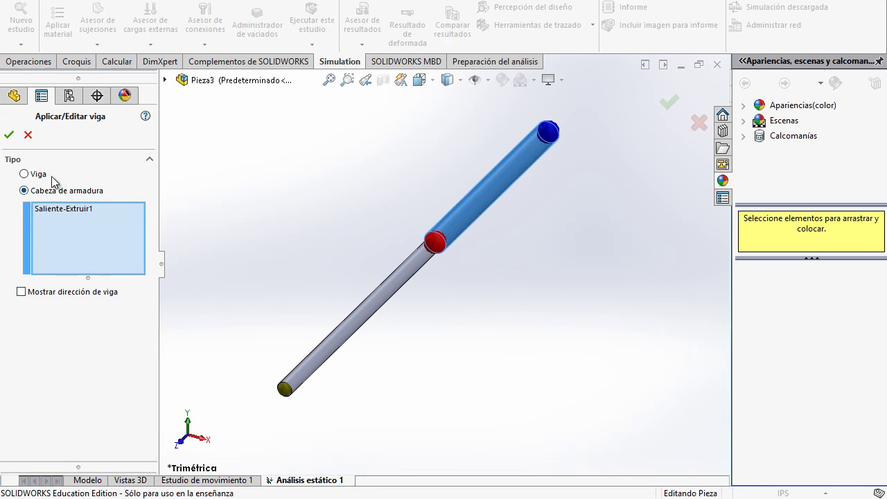
{"action": "left_click", "coordinate": [25, 175]}
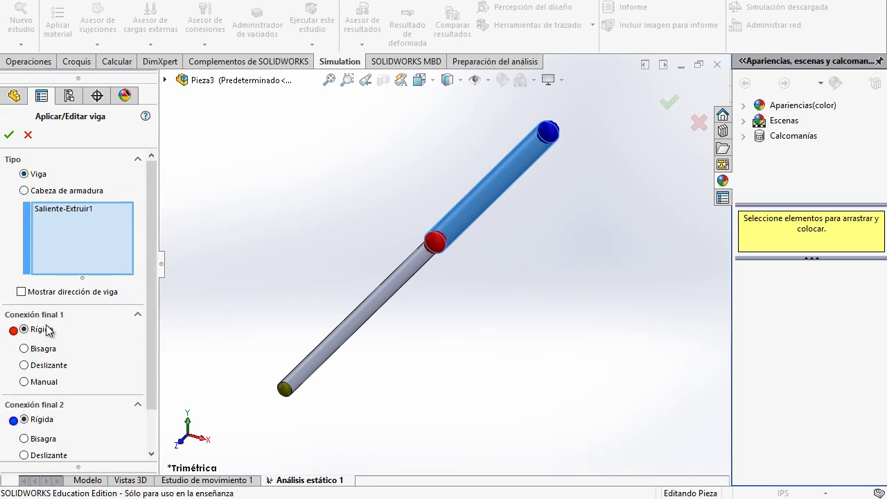
{"action": "scroll", "coordinate": [150, 307], "scroll_direction": "down", "scroll_amount": 2}
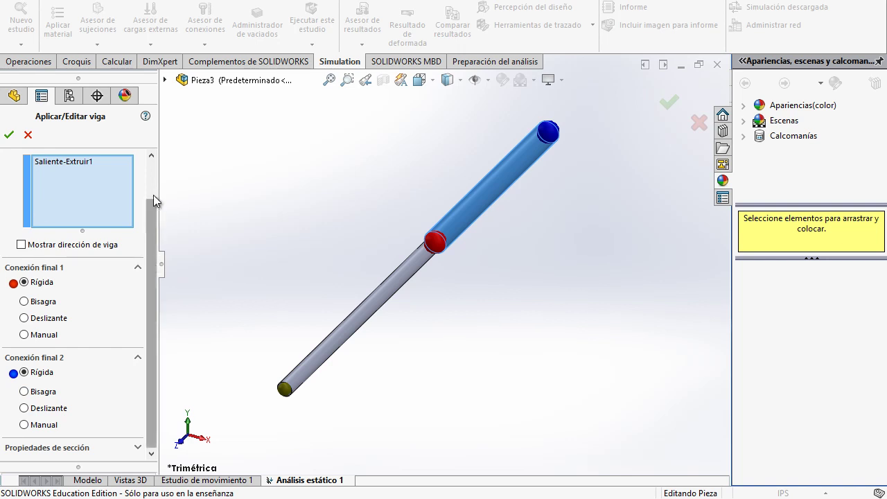
{"action": "scroll", "coordinate": [153, 212], "scroll_direction": "up", "scroll_amount": 5}
{"action": "left_click", "coordinate": [59, 192]}
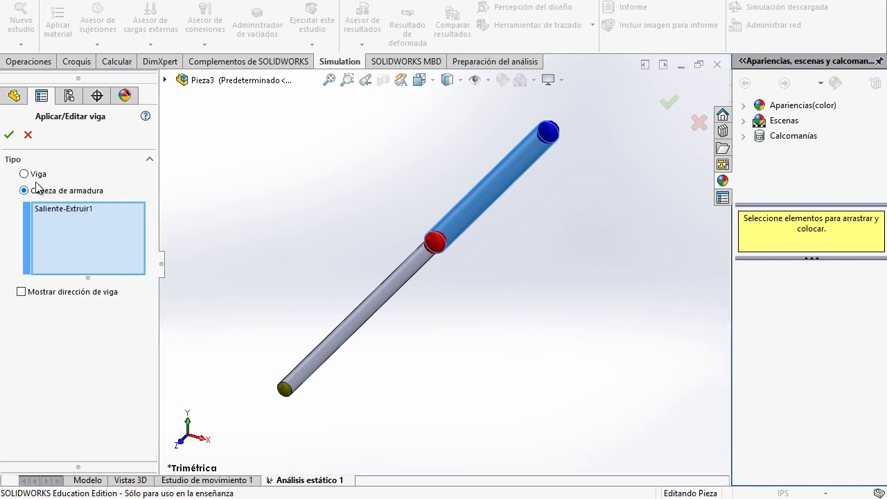
{"action": "left_click", "coordinate": [10, 135]}
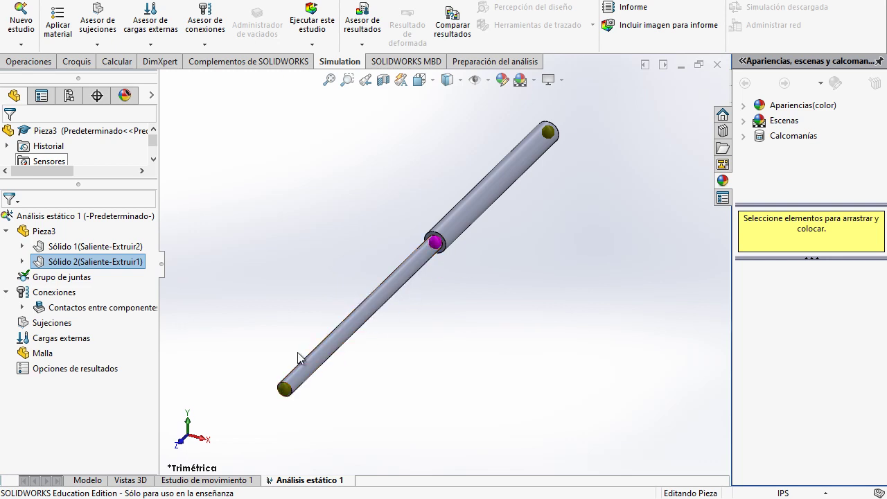
- Assign AISI 1020 steel to Sólido 1, showing properties in Inglés (IPS) units
{"action": "left_click", "coordinate": [78, 251]}
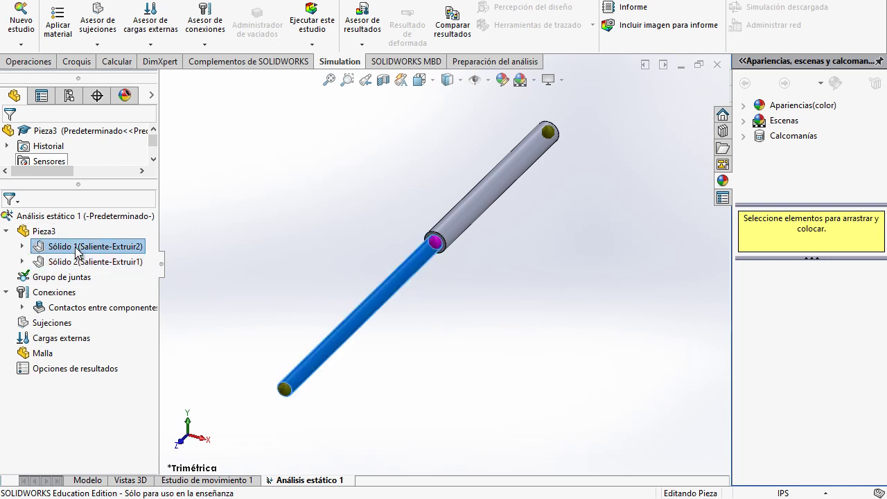
{"action": "right_click", "coordinate": [78, 251]}
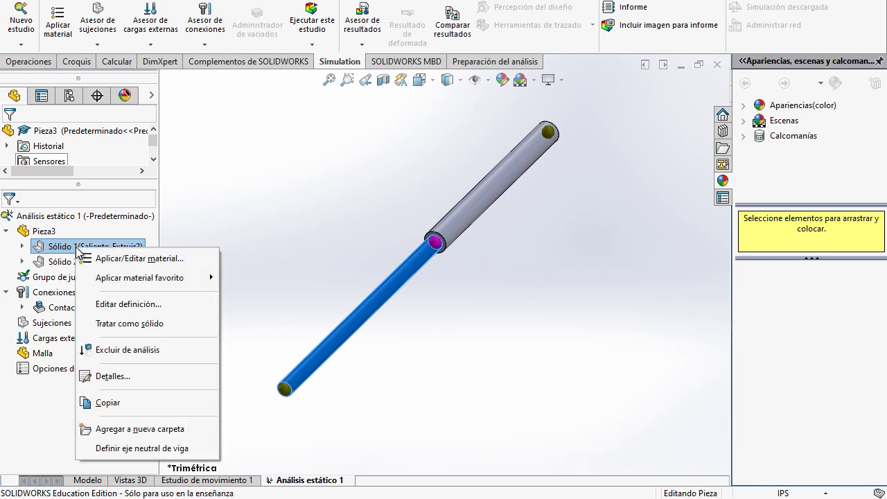
{"action": "left_click", "coordinate": [194, 258]}
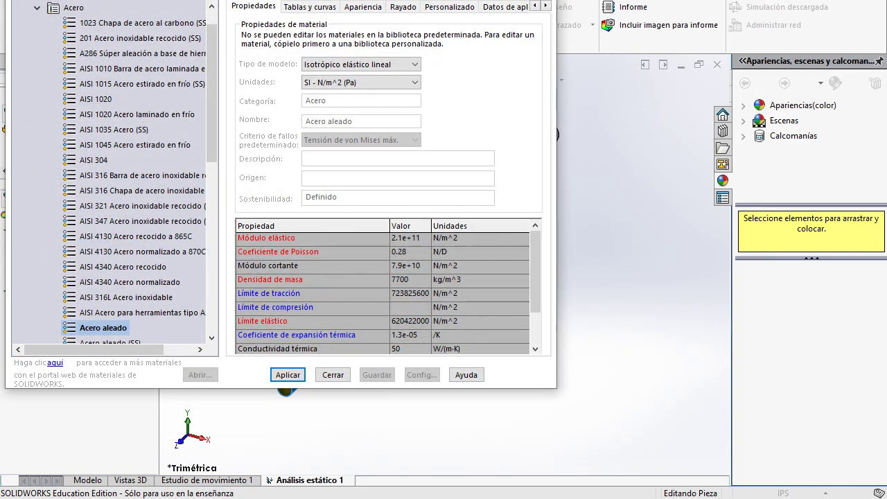
{"action": "scroll", "coordinate": [490, 343], "scroll_direction": "up", "scroll_amount": 1}
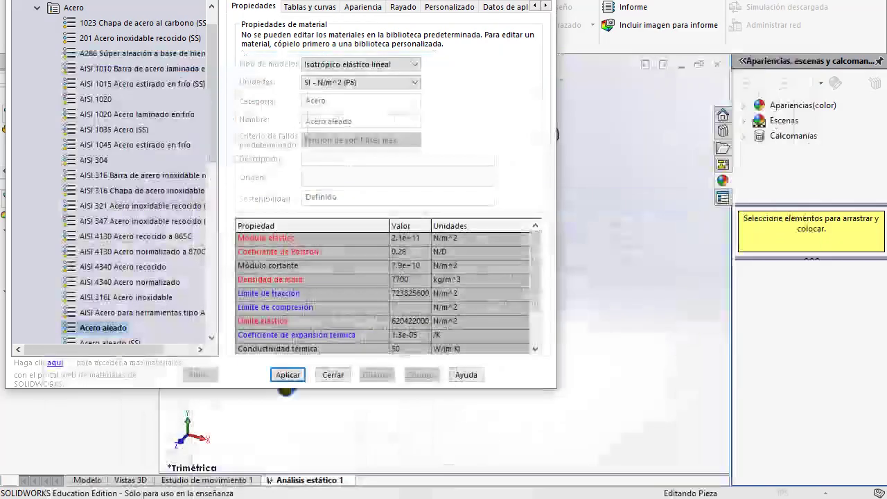
{"action": "left_click", "coordinate": [100, 101]}
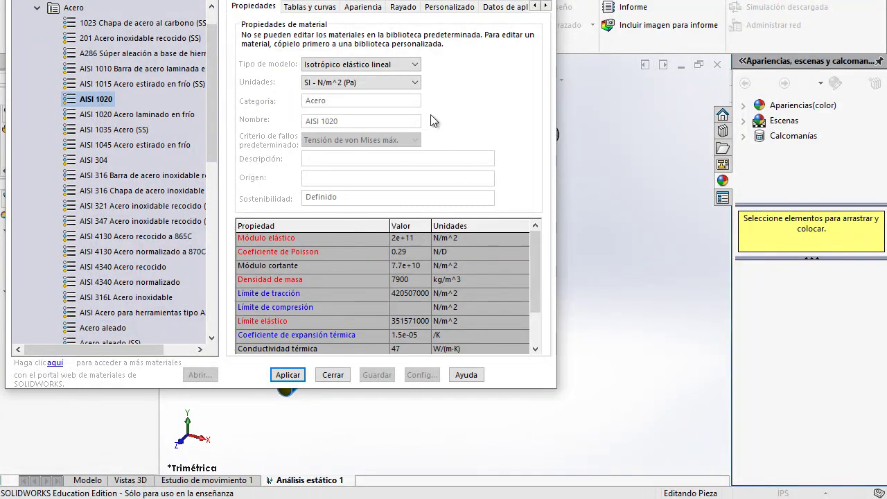
{"action": "left_click", "coordinate": [416, 82]}
{"action": "left_click", "coordinate": [332, 104]}
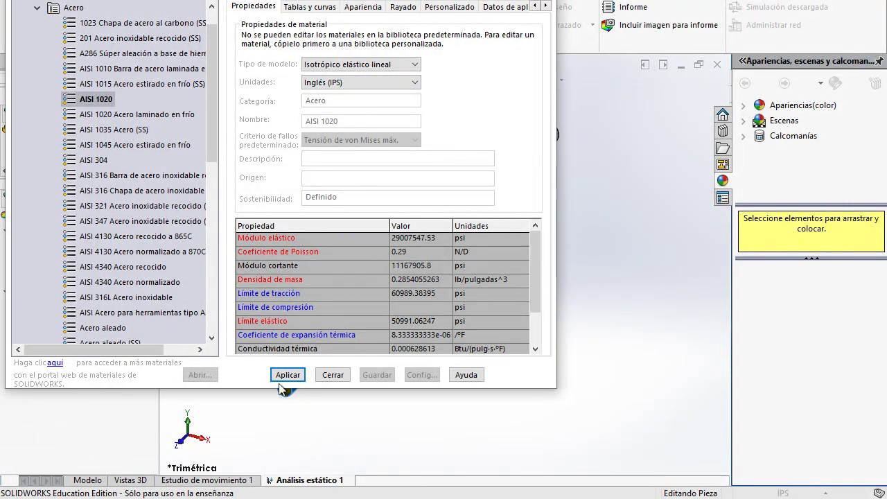
{"action": "left_click", "coordinate": [334, 376]}
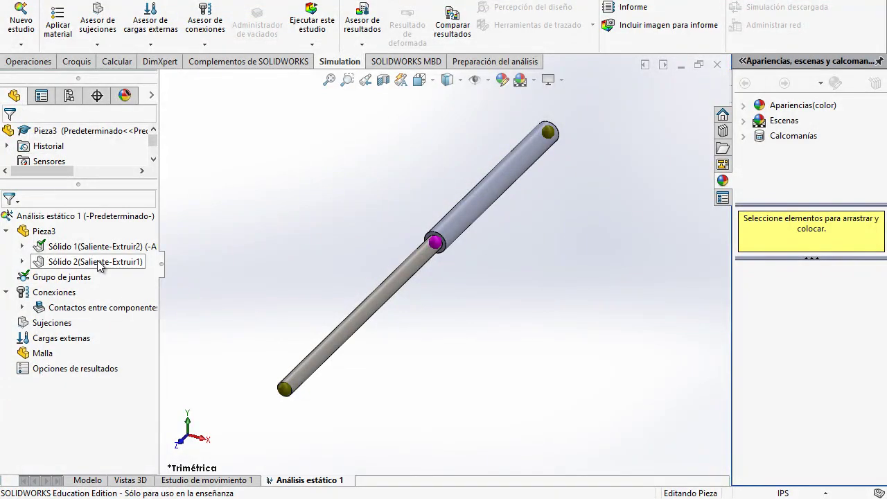
- Assign brass (Latón) from the copper alloys to the upper cylinder body Sólido 2
{"action": "left_click", "coordinate": [99, 262]}
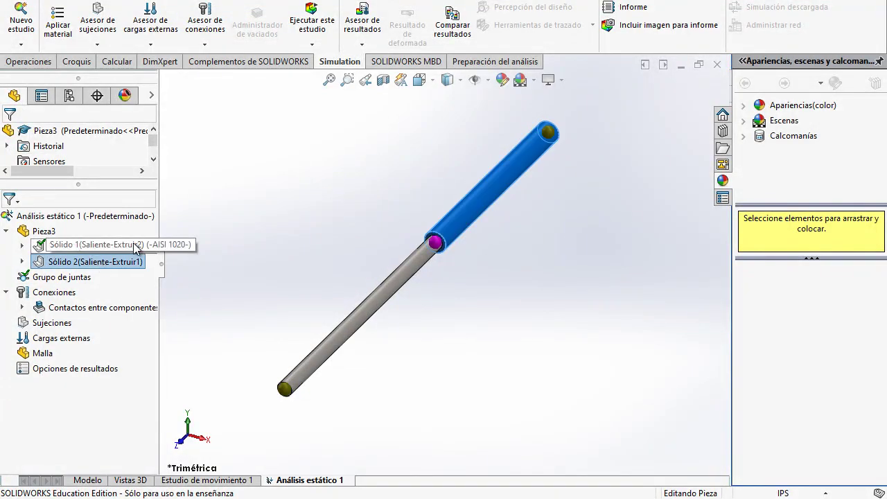
{"action": "left_click", "coordinate": [135, 247]}
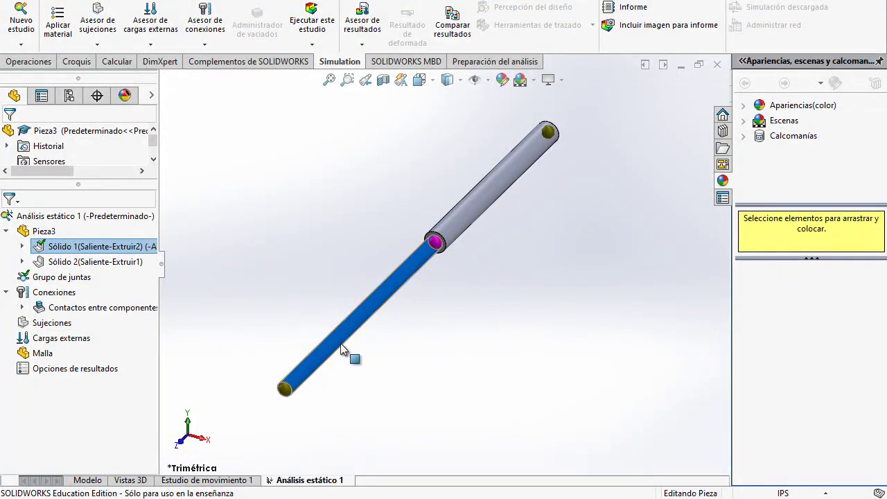
{"action": "left_click", "coordinate": [78, 263]}
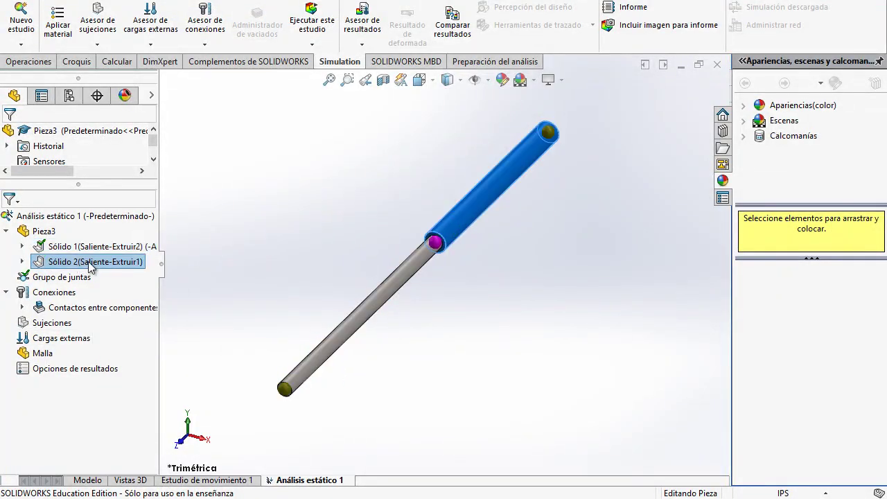
{"action": "right_click", "coordinate": [97, 261]}
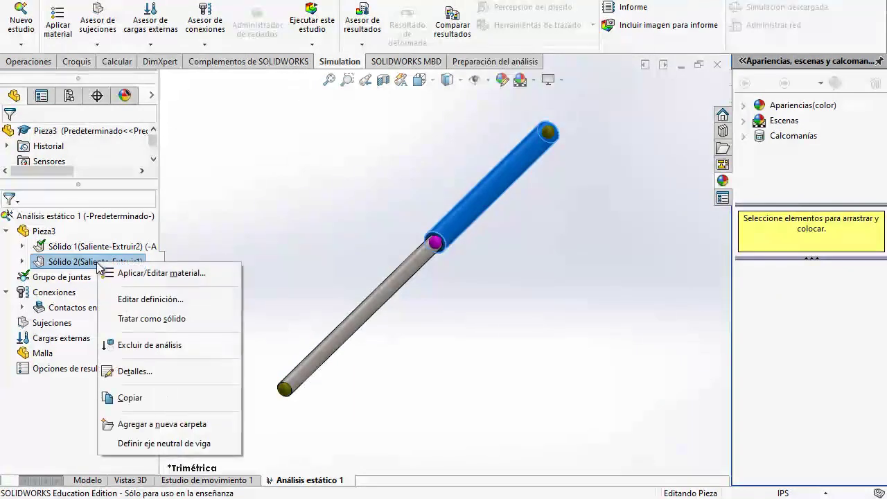
{"action": "left_click", "coordinate": [162, 273]}
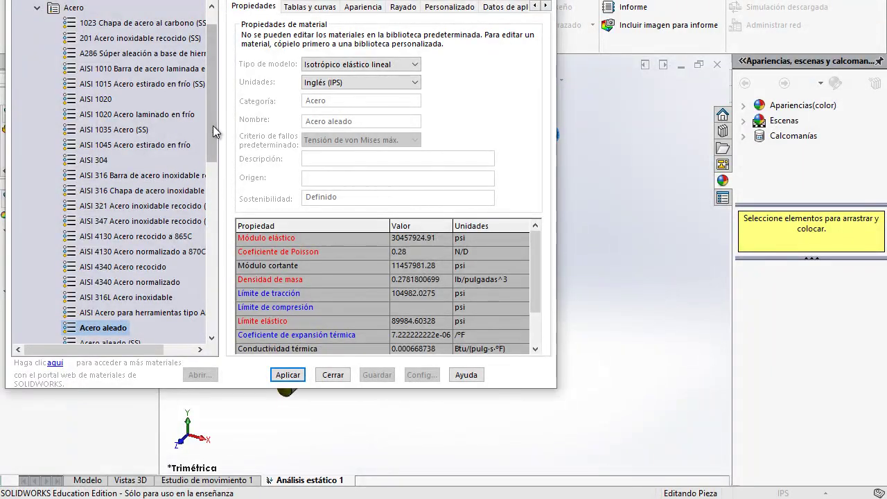
{"action": "left_click", "coordinate": [36, 8]}
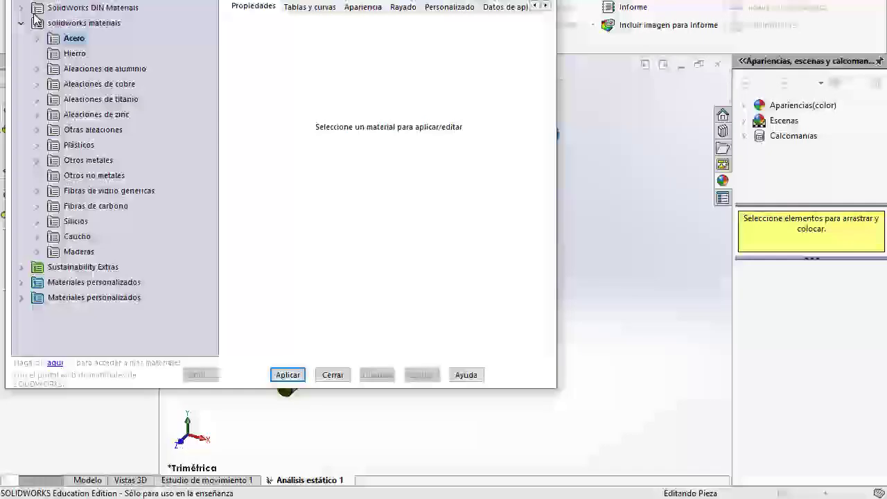
{"action": "left_click", "coordinate": [37, 84]}
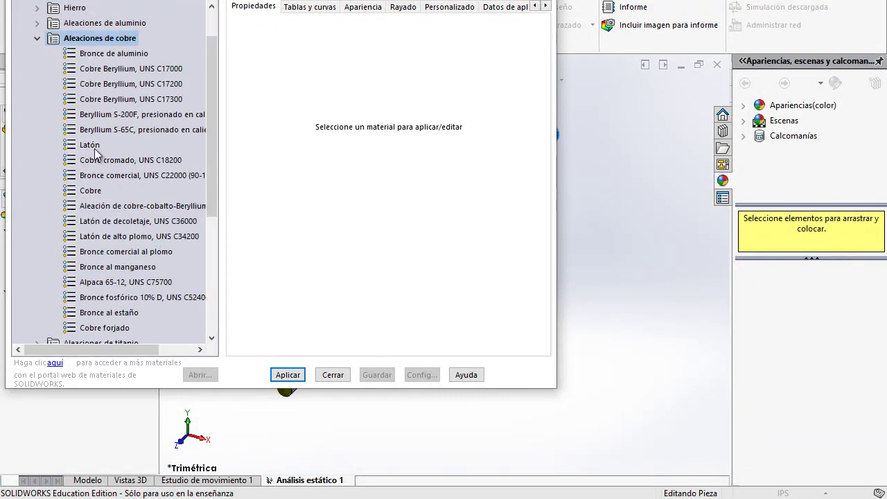
{"action": "left_click", "coordinate": [94, 146]}
{"action": "left_click", "coordinate": [288, 375]}
{"action": "left_click", "coordinate": [332, 375]}
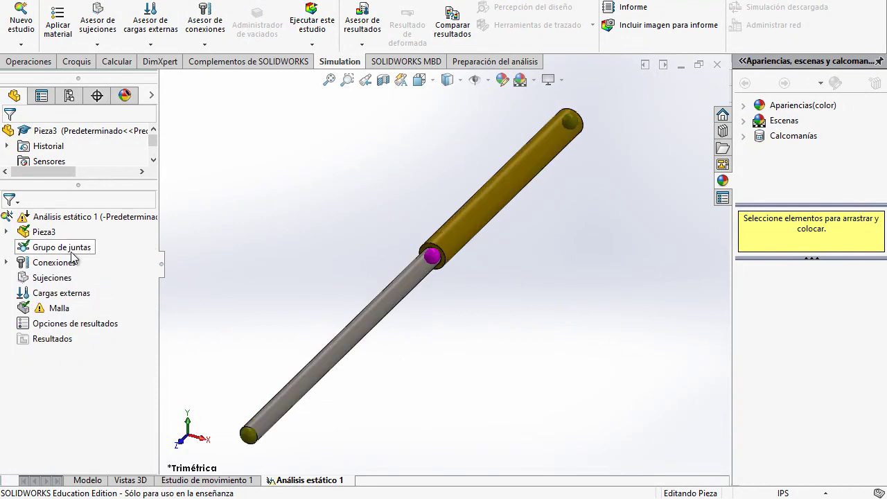
- Edit the joint group to treat gaps below a set distance as joints, discarding the old joints
{"action": "right_click", "coordinate": [62, 248]}
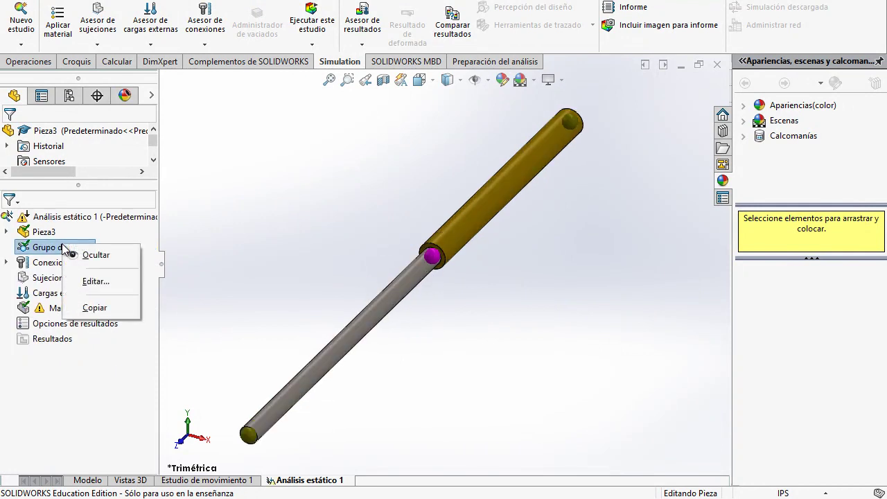
{"action": "left_click", "coordinate": [97, 281]}
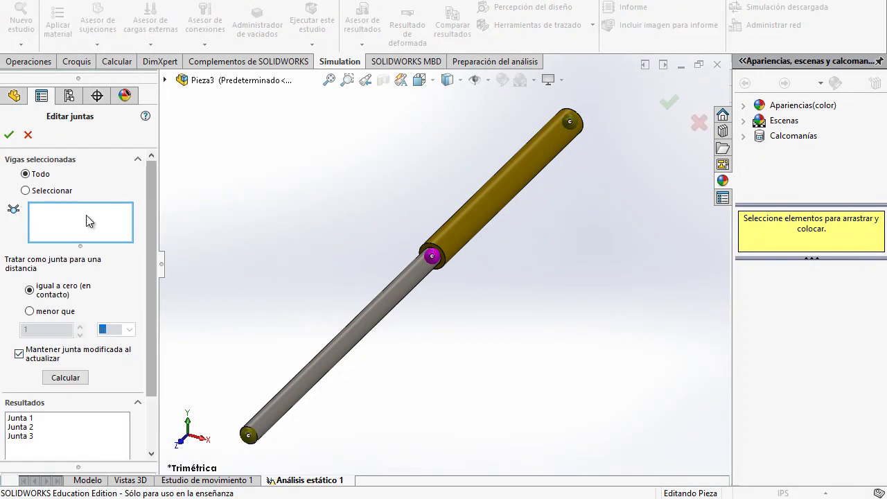
{"action": "left_click_drag", "start_coordinate": [151, 307], "coordinate": [151, 358]}
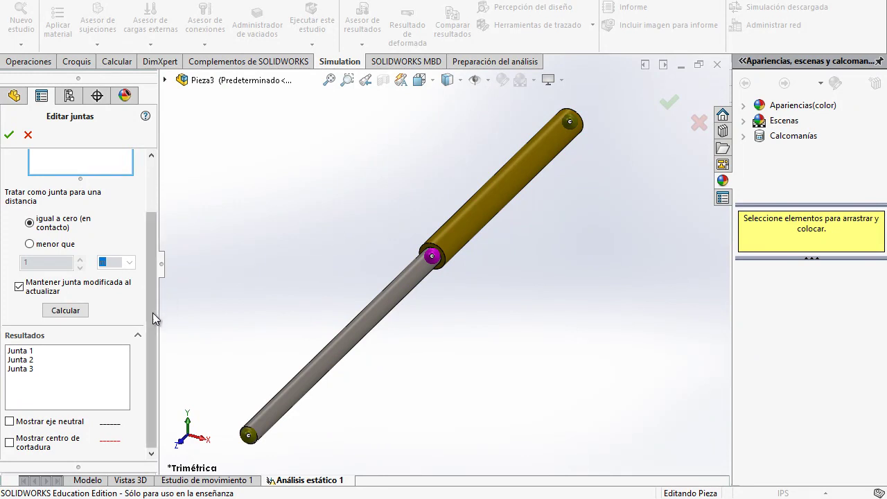
{"action": "scroll", "coordinate": [152, 312], "scroll_direction": "up", "scroll_amount": 3}
{"action": "left_click", "coordinate": [36, 310]}
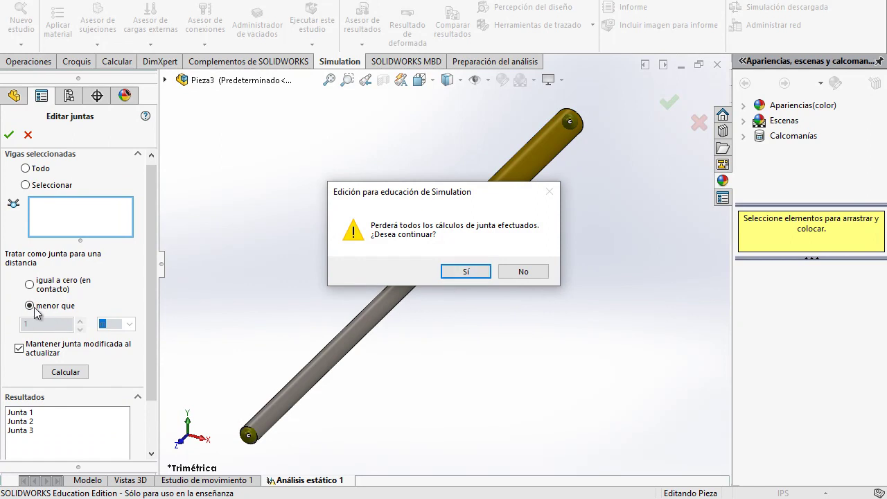
{"action": "left_click", "coordinate": [475, 274]}
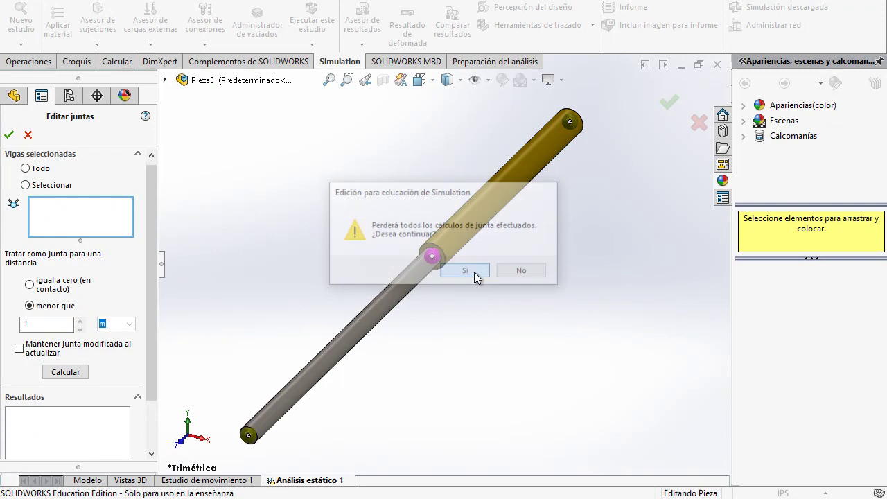
- Set the joint gap tolerance to 10 mm, recalculate to three joints, and confirm
{"action": "left_click", "coordinate": [50, 326]}
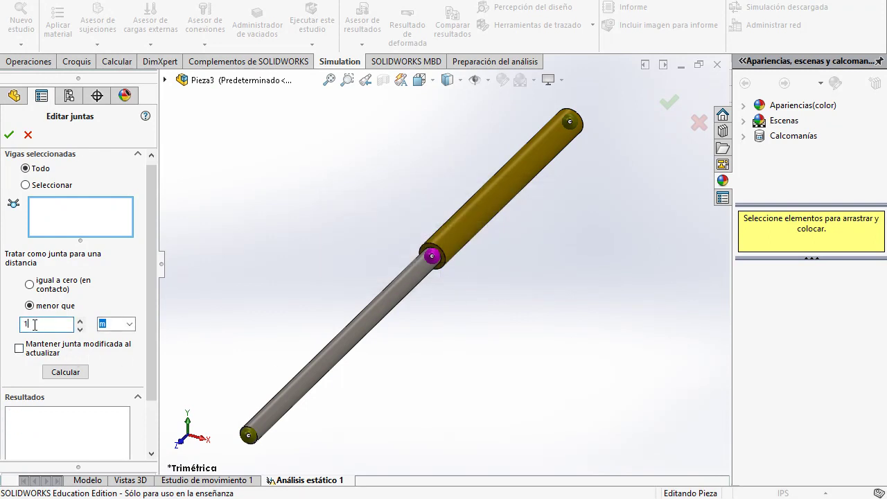
{"action": "scroll", "coordinate": [156, 382], "scroll_direction": "down", "scroll_amount": 3}
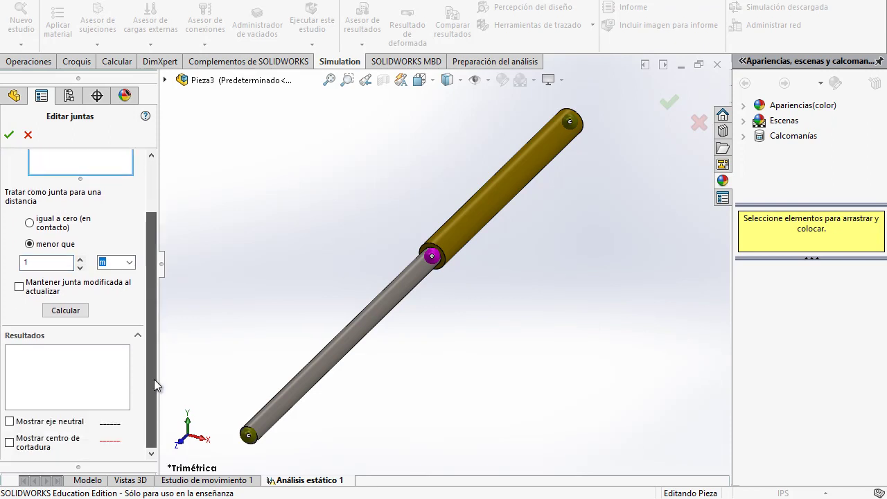
{"action": "scroll", "coordinate": [155, 375], "scroll_direction": "up", "scroll_amount": 3}
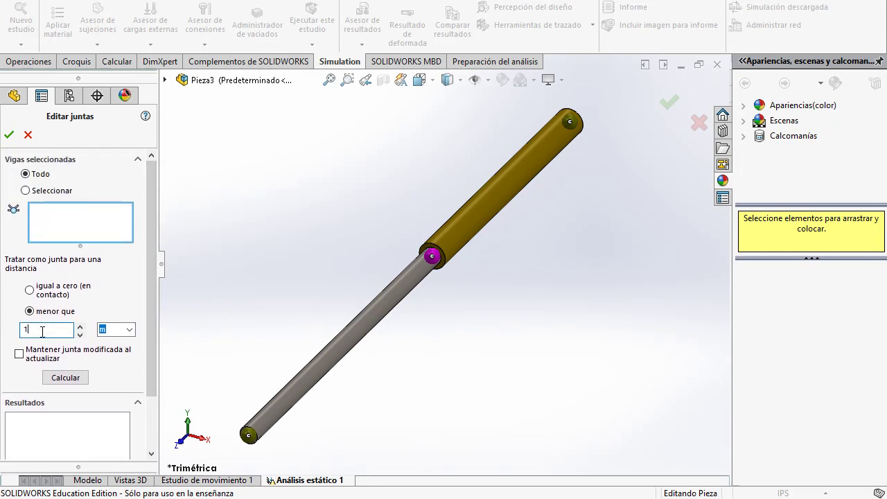
{"action": "left_click", "coordinate": [130, 330]}
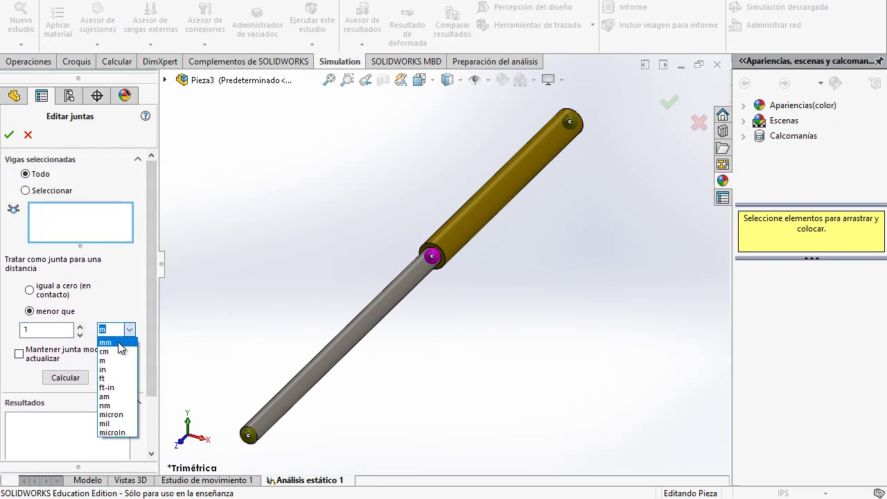
{"action": "left_click", "coordinate": [105, 354]}
{"action": "left_click", "coordinate": [46, 329]}
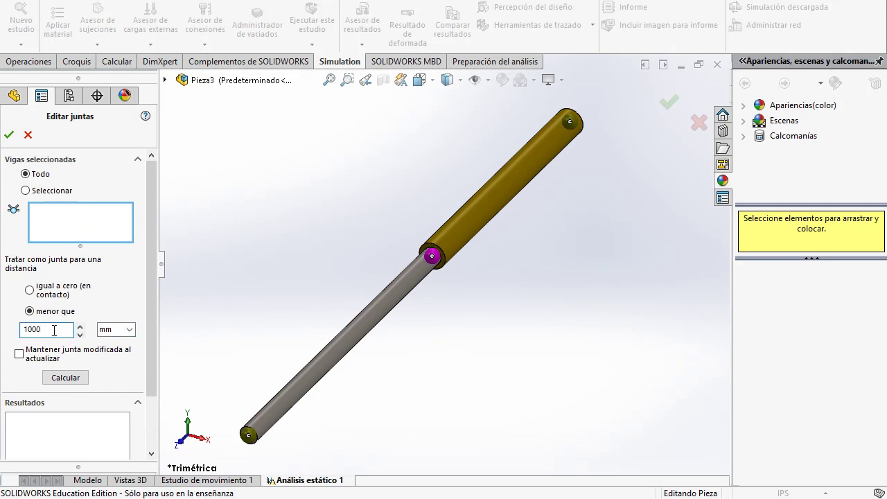
{"action": "left_click_drag", "start_coordinate": [65, 331], "coordinate": [7, 333]}
{"action": "type", "text": "10"}
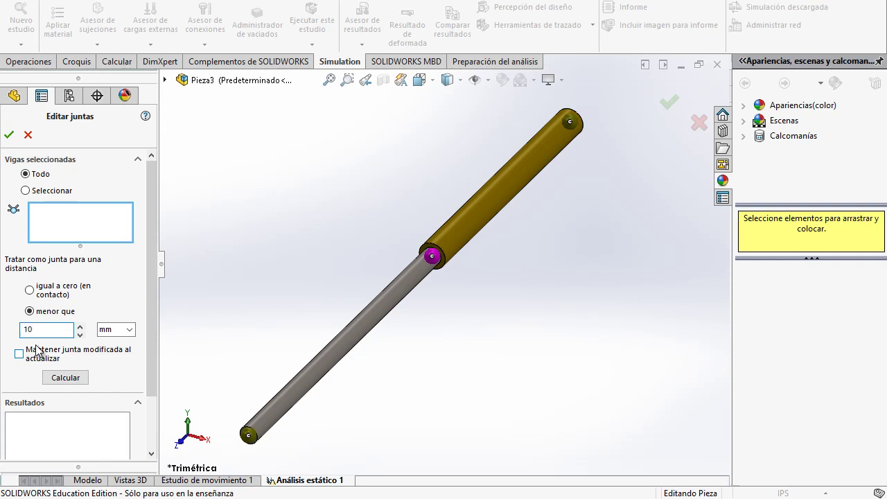
{"action": "left_click", "coordinate": [69, 378]}
{"action": "scroll", "coordinate": [154, 349], "scroll_direction": "down", "scroll_amount": 1}
{"action": "scroll", "coordinate": [154, 349], "scroll_direction": "down", "scroll_amount": 2}
{"action": "scroll", "coordinate": [153, 350], "scroll_direction": "up", "scroll_amount": 3}
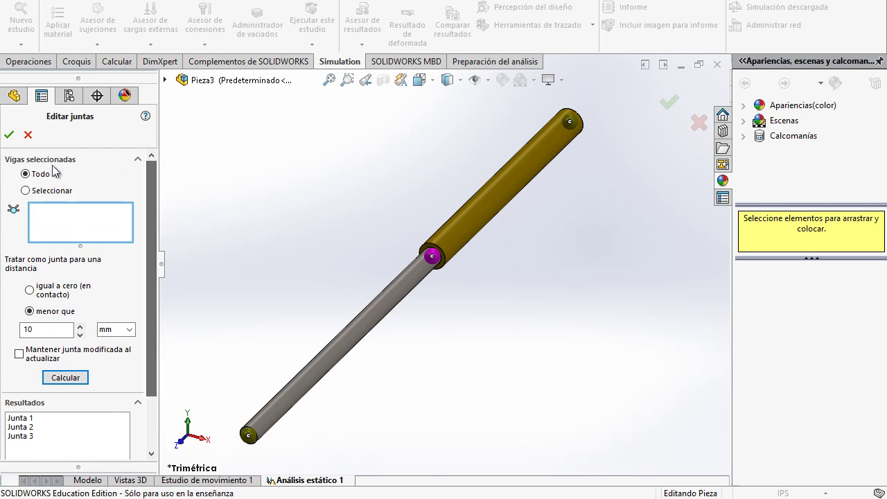
{"action": "left_click", "coordinate": [7, 134]}
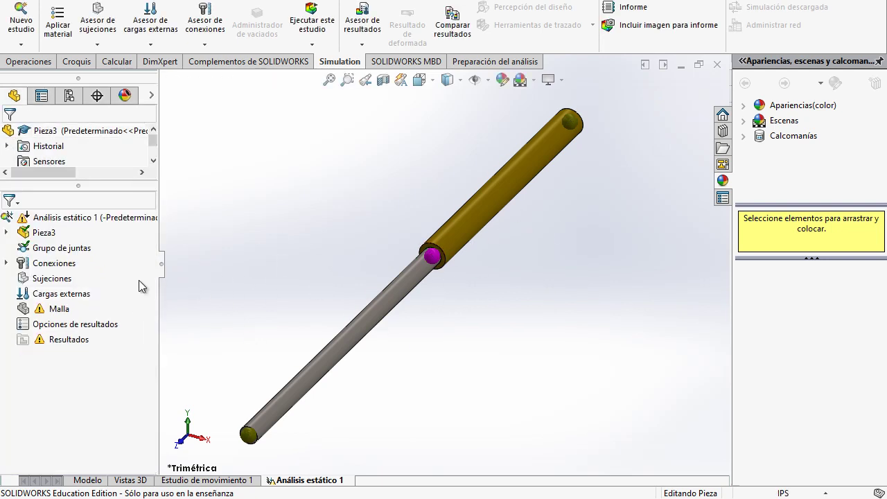
- Add a fixed-geometry fixture on the joint at the upper tube's free end
{"action": "right_click", "coordinate": [59, 284]}
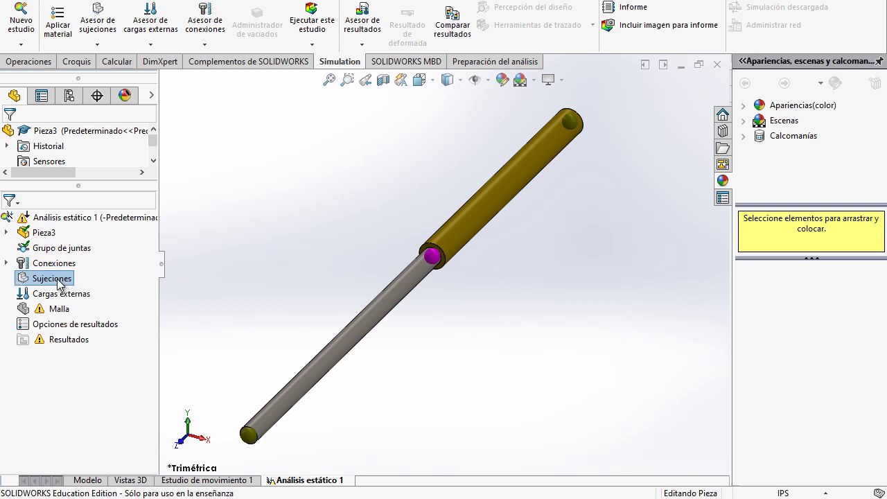
{"action": "left_click", "coordinate": [106, 320]}
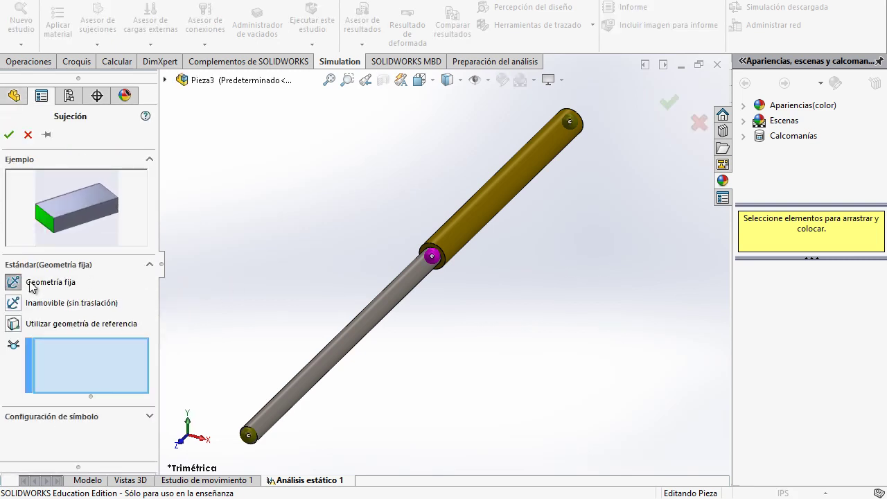
{"action": "left_click", "coordinate": [14, 283]}
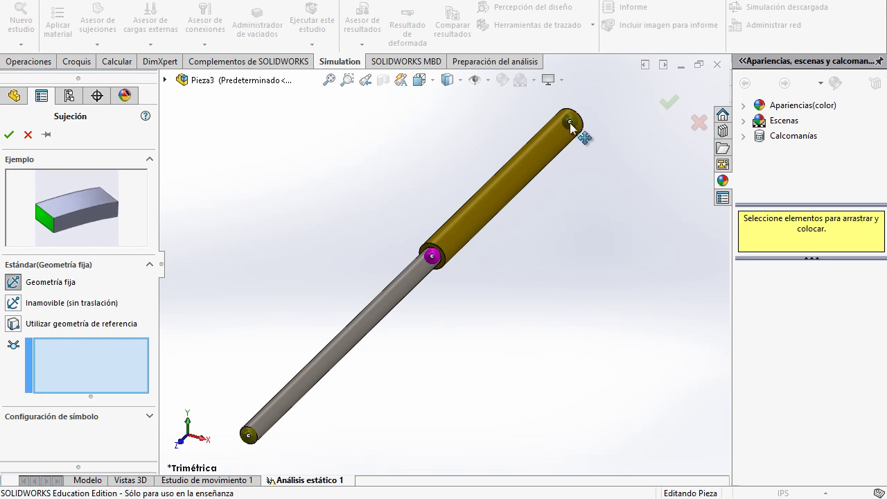
{"action": "key", "text": "alt+Tab"}
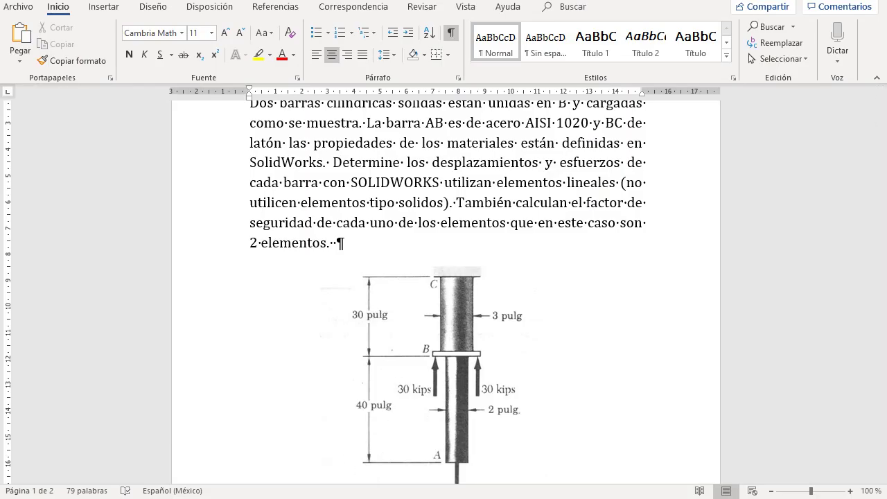
{"action": "key", "text": "alt+Tab"}
{"action": "left_click", "coordinate": [574, 125]}
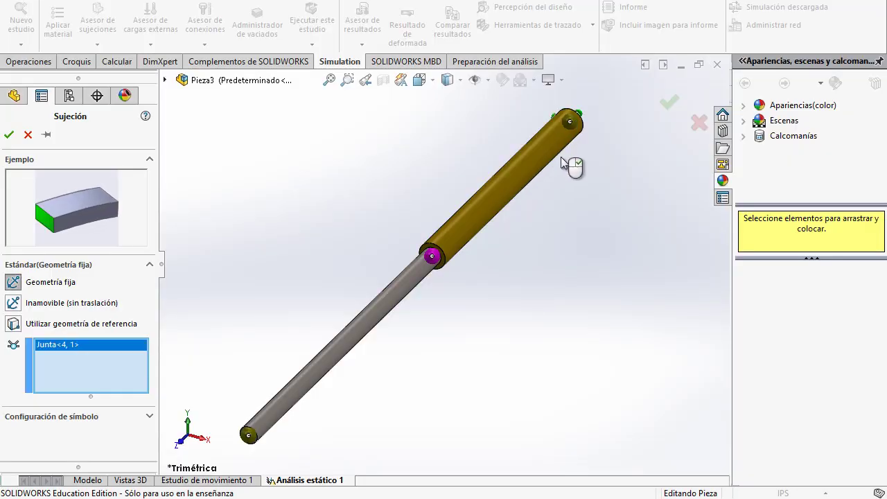
{"action": "middle_click_drag", "start_coordinate": [556, 183], "coordinate": [519, 363]}
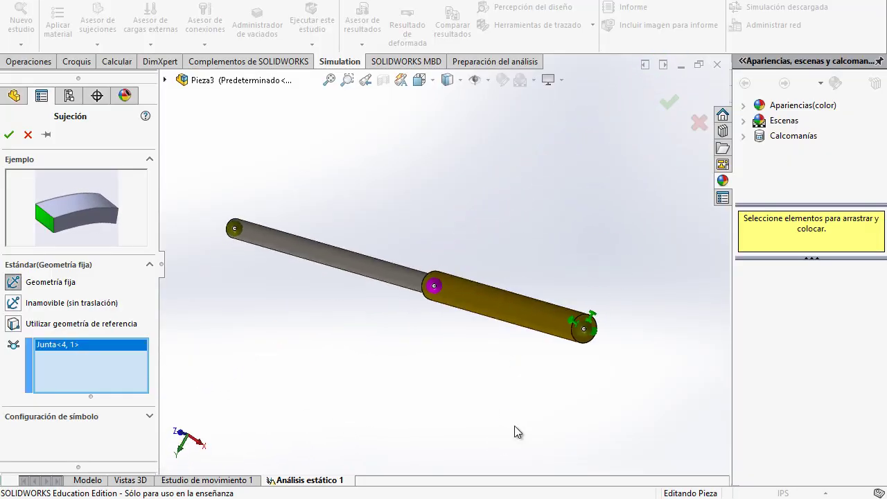
{"action": "scroll", "coordinate": [573, 330], "scroll_direction": "down", "scroll_amount": 4}
{"action": "scroll", "coordinate": [607, 270], "scroll_direction": "down", "scroll_amount": 3}
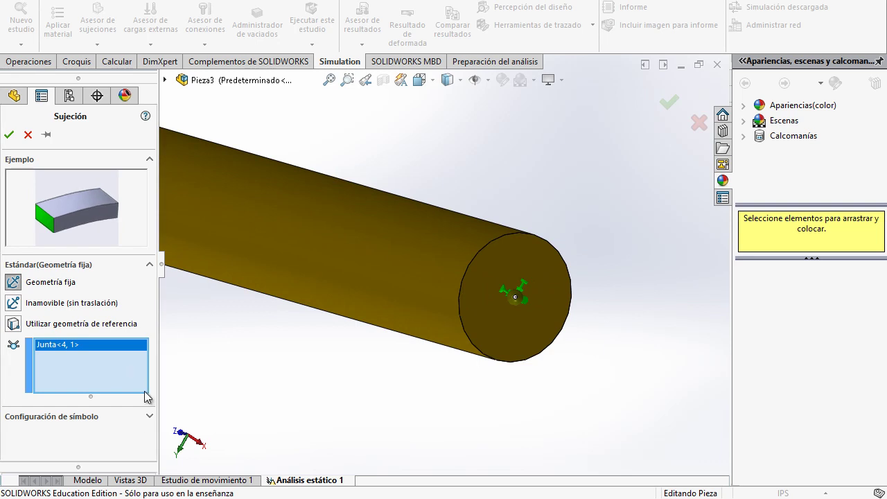
- Set the fixture symbol size to 300 and confirm the fixed fixture
{"action": "left_click", "coordinate": [149, 417]}
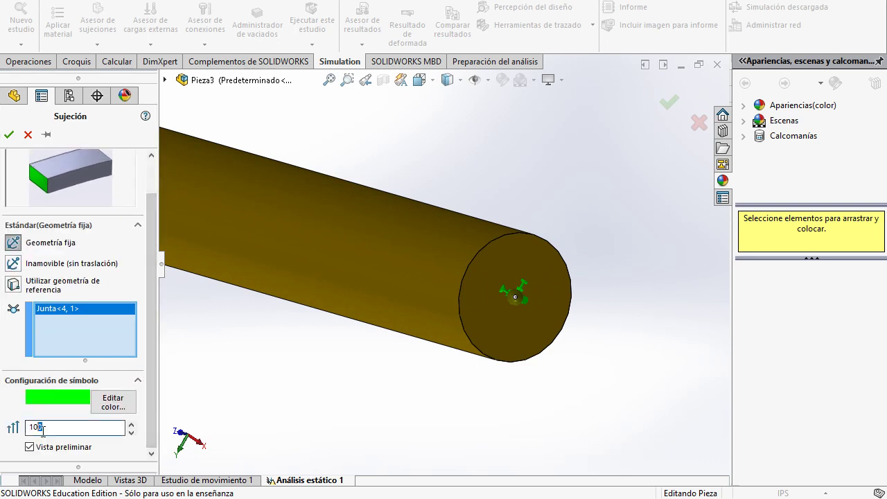
{"action": "type", "text": "300"}
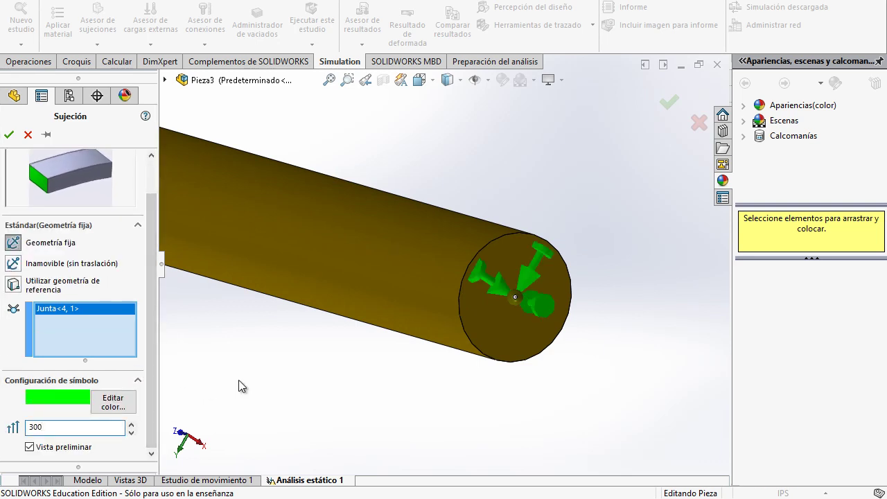
{"action": "mouse_move", "coordinate": [550, 275]}
{"action": "middle_mouse_down"}
{"action": "mouse_move", "coordinate": [502, 370]}
{"action": "mouse_move", "coordinate": [519, 360]}
{"action": "mouse_move", "coordinate": [510, 353]}
{"action": "mouse_move", "coordinate": [531, 328]}
{"action": "mouse_move", "coordinate": [538, 341]}
{"action": "middle_mouse_up"}
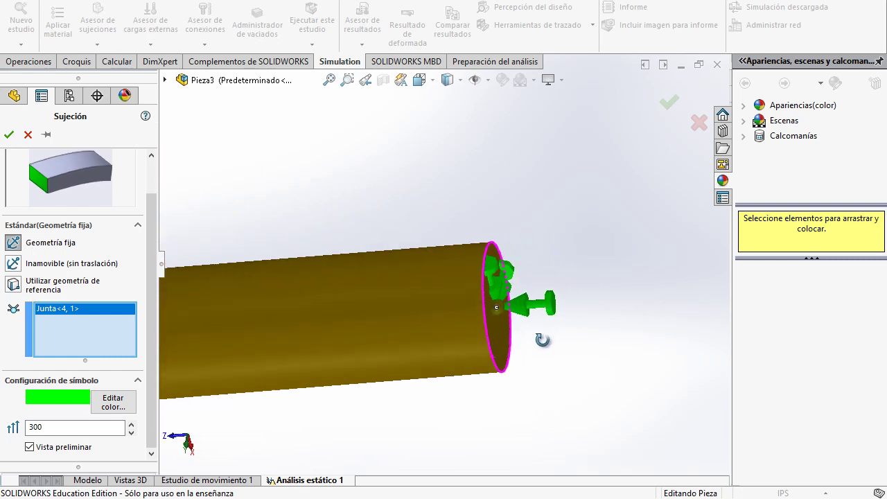
{"action": "left_click", "coordinate": [9, 135]}
{"action": "scroll", "coordinate": [377, 395], "scroll_direction": "up", "scroll_amount": 3}
{"action": "scroll", "coordinate": [377, 395], "scroll_direction": "up", "scroll_amount": 2}
{"action": "scroll", "coordinate": [371, 394], "scroll_direction": "up", "scroll_amount": 2}
{"action": "scroll", "coordinate": [351, 370], "scroll_direction": "up", "scroll_amount": 1}
{"action": "mouse_move", "coordinate": [330, 352]}
{"action": "middle_mouse_down"}
{"action": "mouse_move", "coordinate": [400, 376]}
{"action": "mouse_move", "coordinate": [387, 302]}
{"action": "middle_mouse_up"}
{"action": "scroll", "coordinate": [375, 278], "scroll_direction": "down", "scroll_amount": 3}
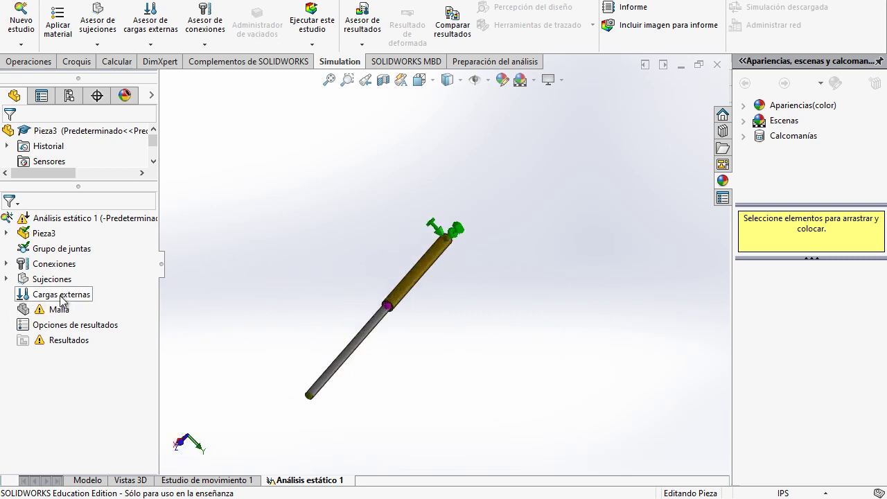
- Start a force load applied at the joint on the rod's lower end
{"action": "right_click", "coordinate": [52, 298]}
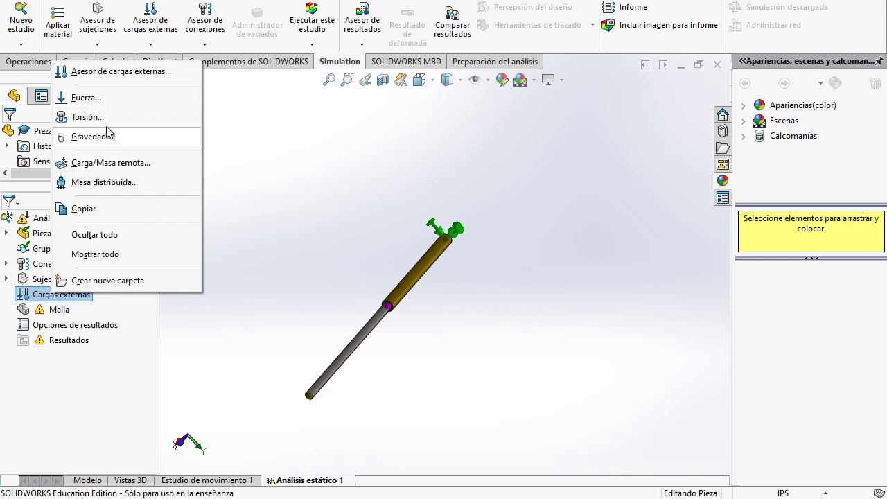
{"action": "left_click", "coordinate": [102, 103]}
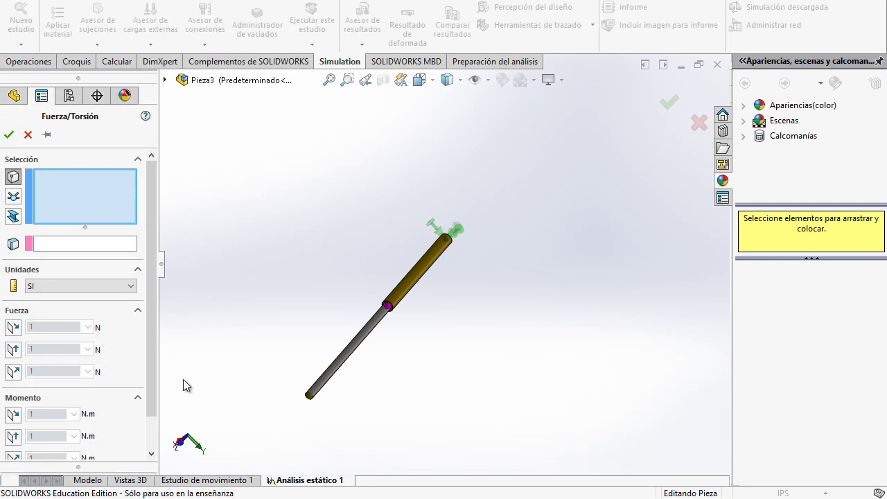
{"action": "left_click", "coordinate": [14, 197]}
{"action": "left_click", "coordinate": [309, 398]}
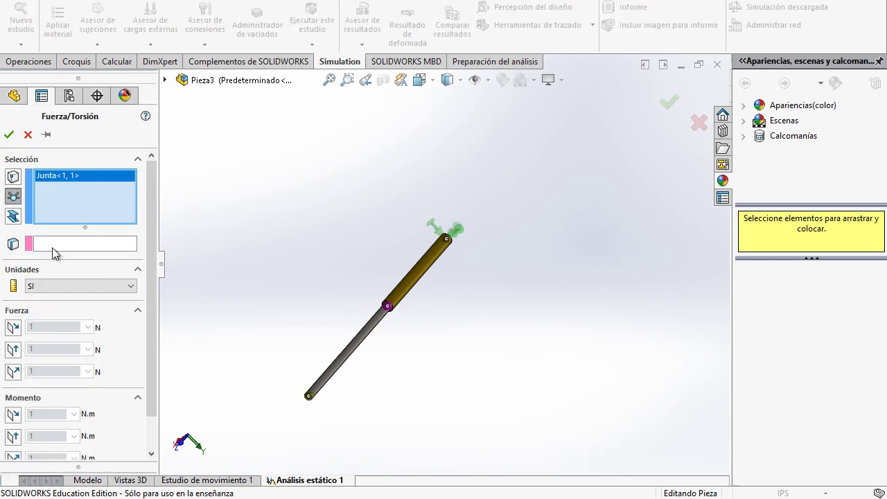
- Reference the force to the Alzado plane, normal component on, in English (IPS) units
{"action": "left_click", "coordinate": [77, 244]}
{"action": "left_click", "coordinate": [165, 80]}
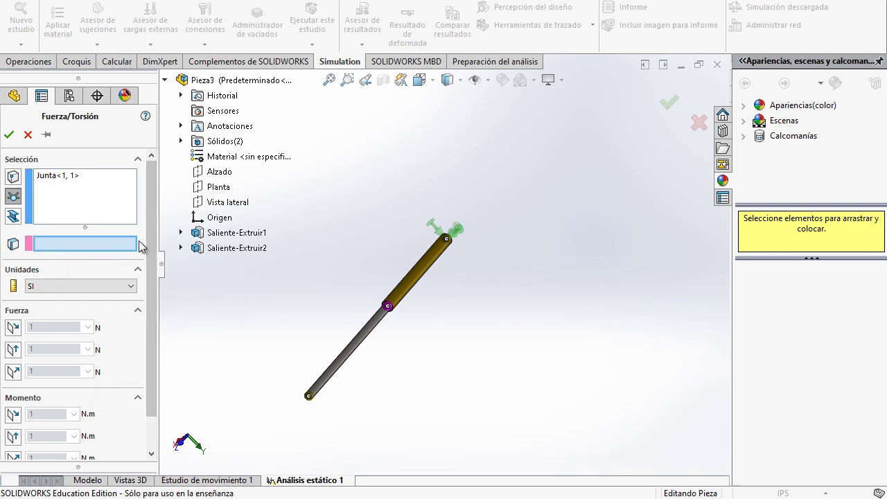
{"action": "left_click", "coordinate": [219, 173]}
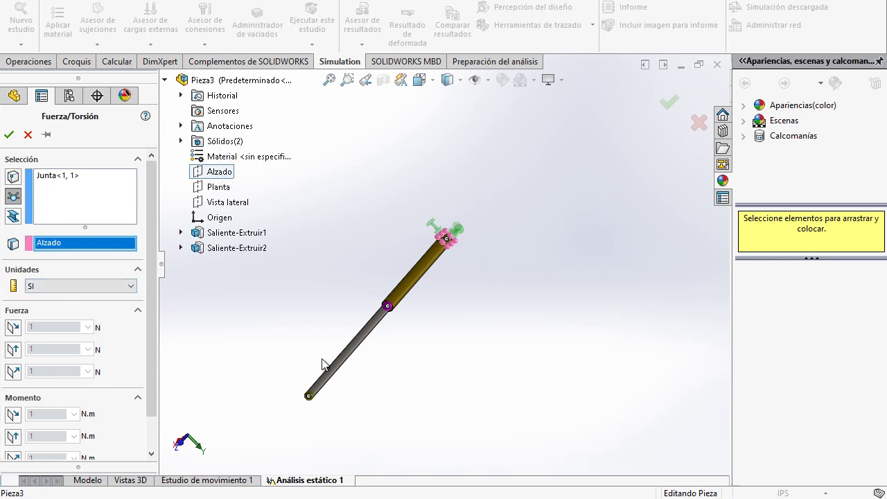
{"action": "scroll", "coordinate": [142, 315], "scroll_direction": "down", "scroll_amount": 2}
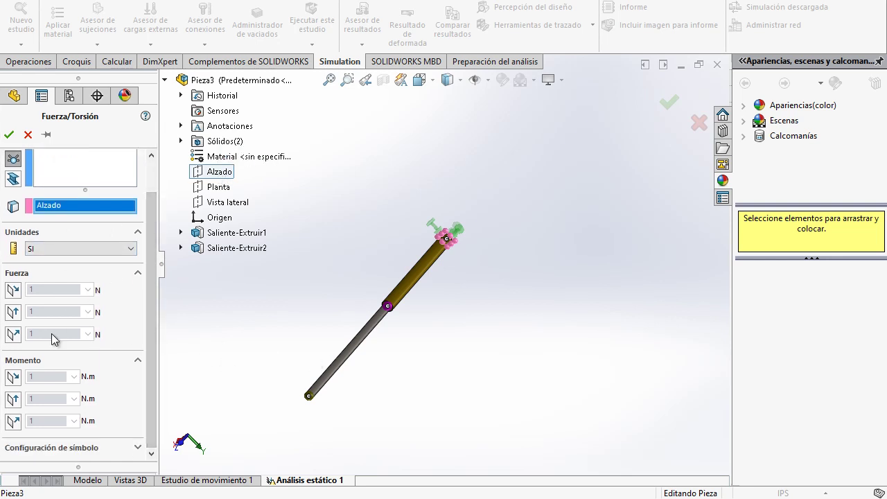
{"action": "left_click", "coordinate": [13, 334]}
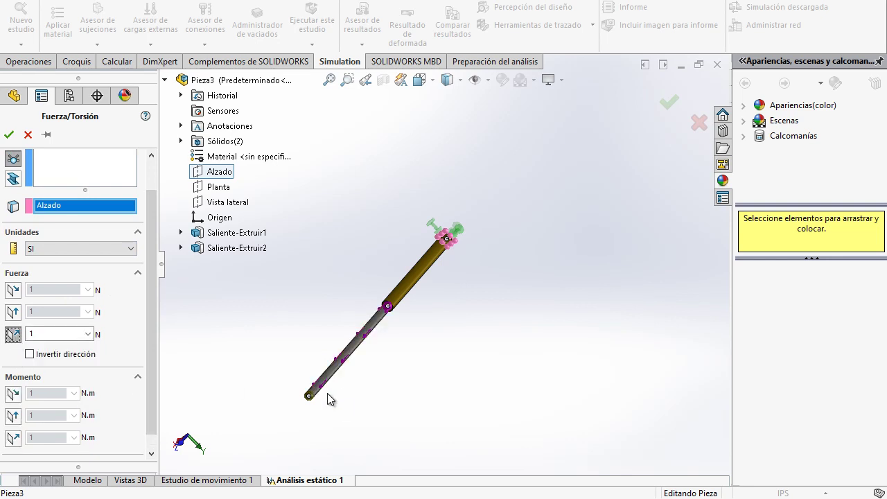
{"action": "scroll", "coordinate": [305, 409], "scroll_direction": "down", "scroll_amount": 3}
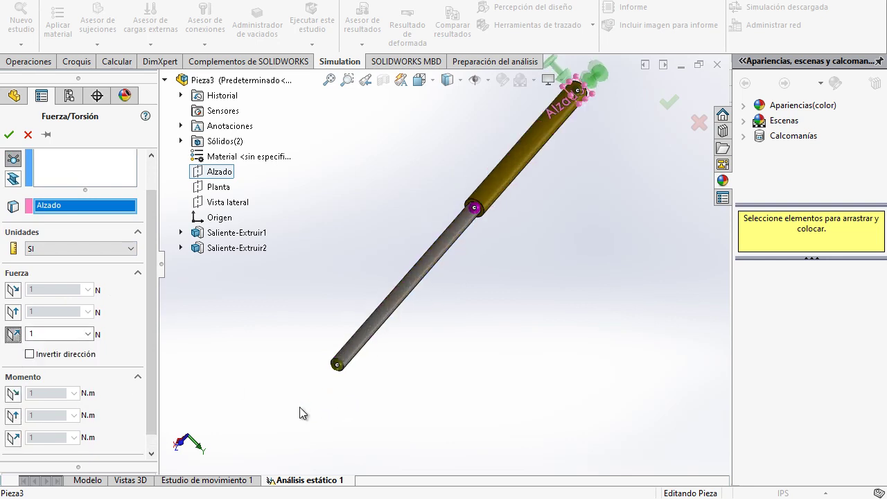
{"action": "left_click", "coordinate": [103, 249]}
{"action": "left_click", "coordinate": [74, 268]}
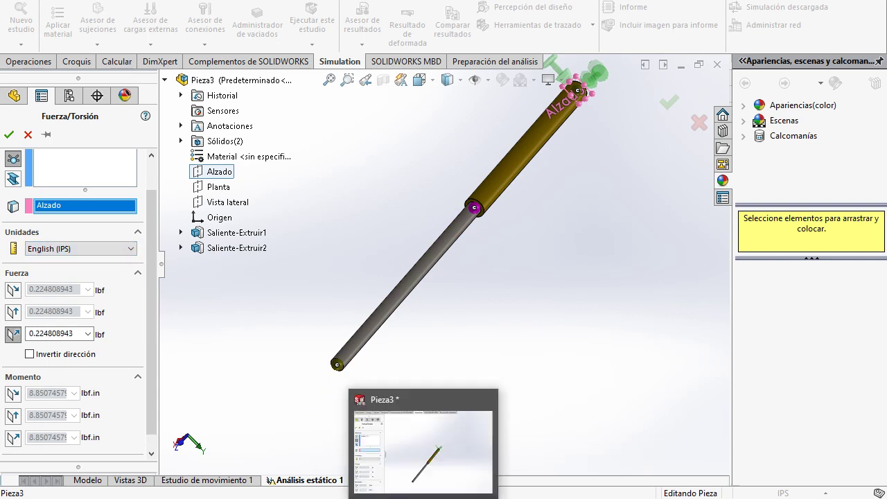
- Check P = 40 kips in the Word problem figure and enter 40000 lbf as the normal force
{"action": "left_click", "coordinate": [313, 467]}
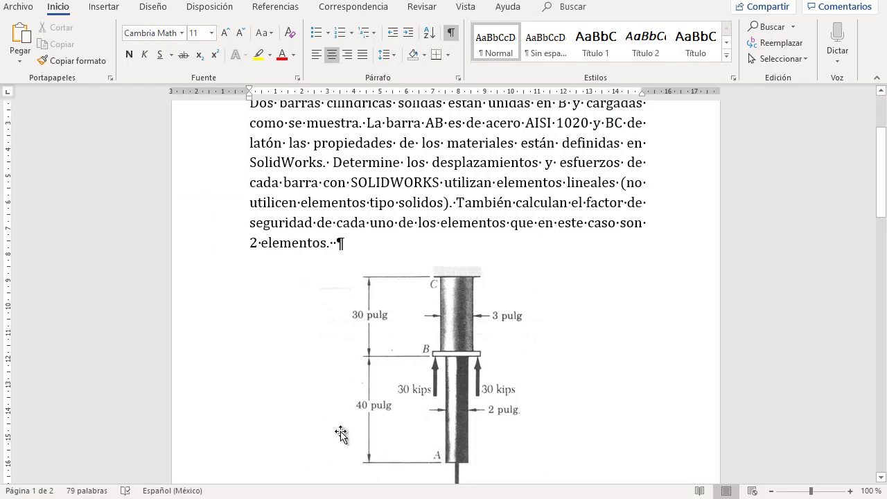
{"action": "scroll", "coordinate": [457, 444], "scroll_direction": "down", "scroll_amount": 1}
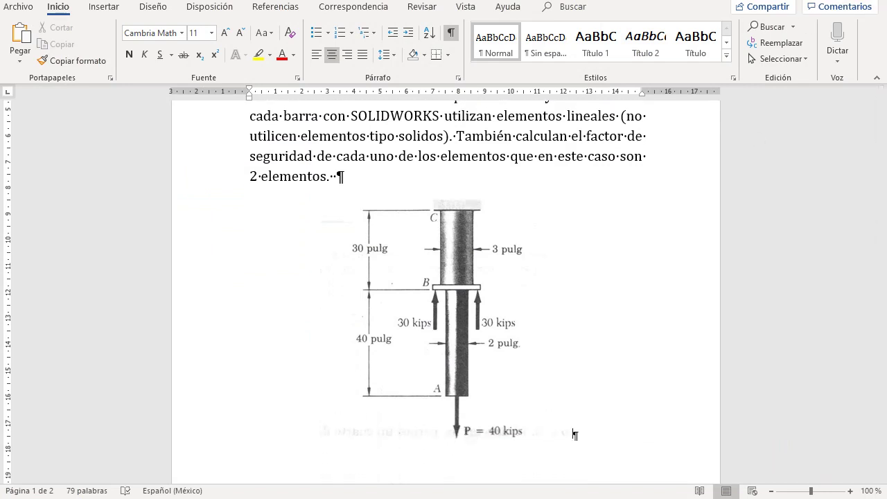
{"action": "key", "text": "alt+Tab"}
{"action": "left_click", "coordinate": [59, 330]}
{"action": "type", "text": "40000"}
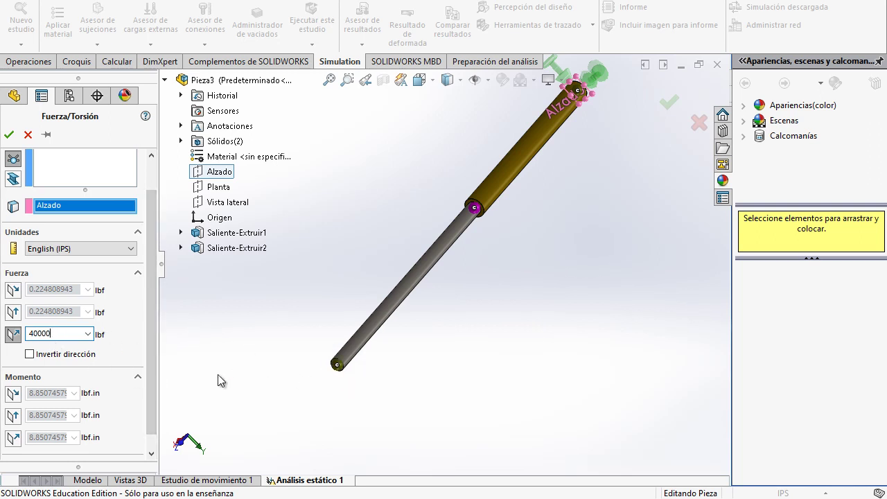
- Set the force symbol size to 300 and create Fuerza-1 at 40000 lbf
{"action": "scroll", "coordinate": [151, 381], "scroll_direction": "down", "scroll_amount": 1}
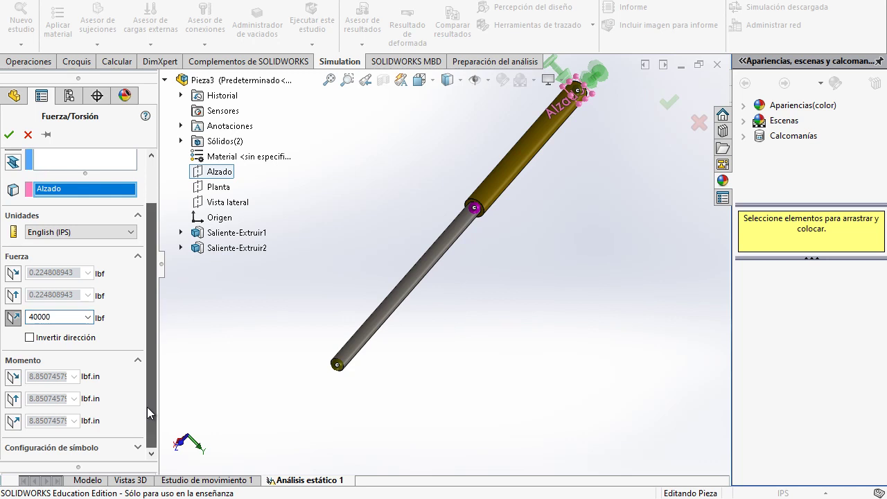
{"action": "left_click", "coordinate": [127, 452]}
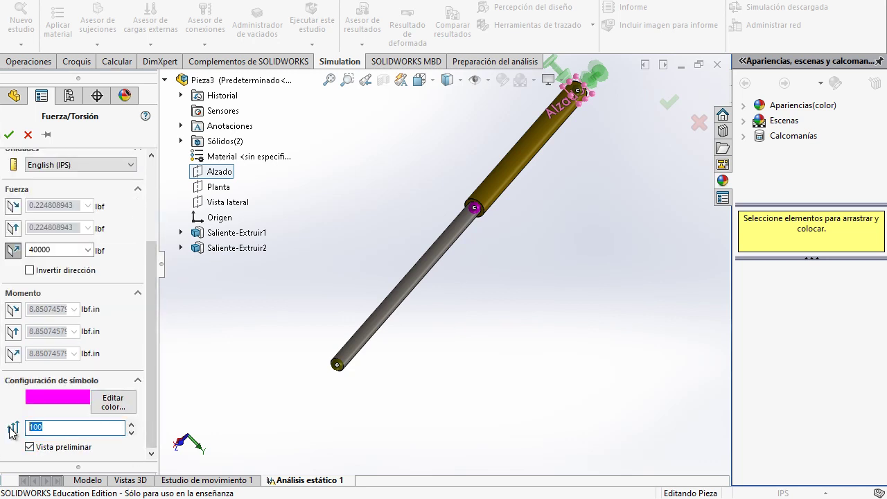
{"action": "type", "text": "300"}
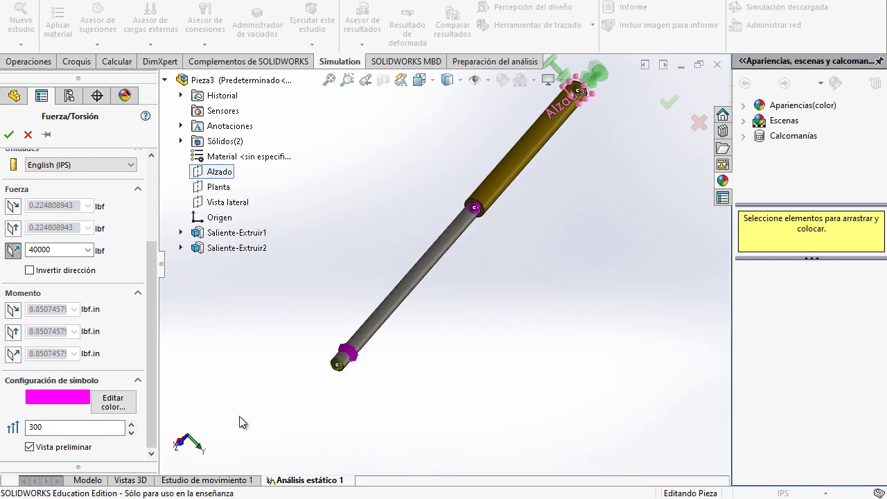
{"action": "left_click_drag", "start_coordinate": [155, 376], "coordinate": [158, 301]}
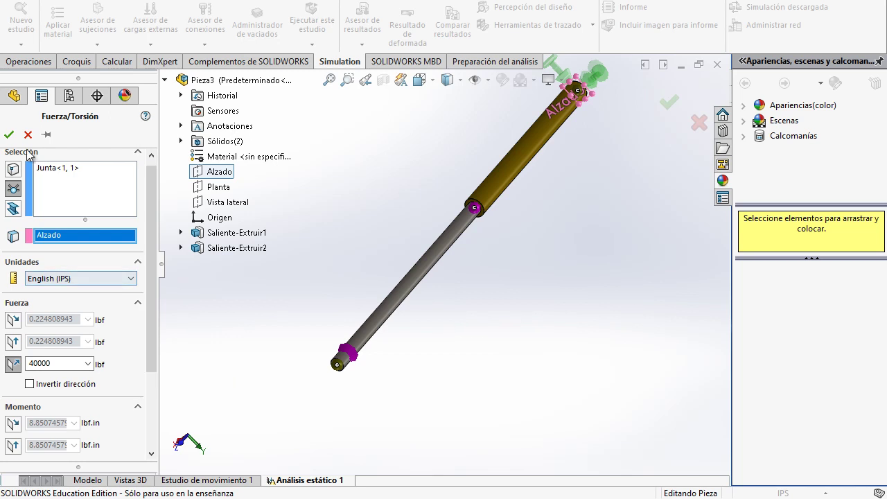
{"action": "left_click", "coordinate": [9, 135]}
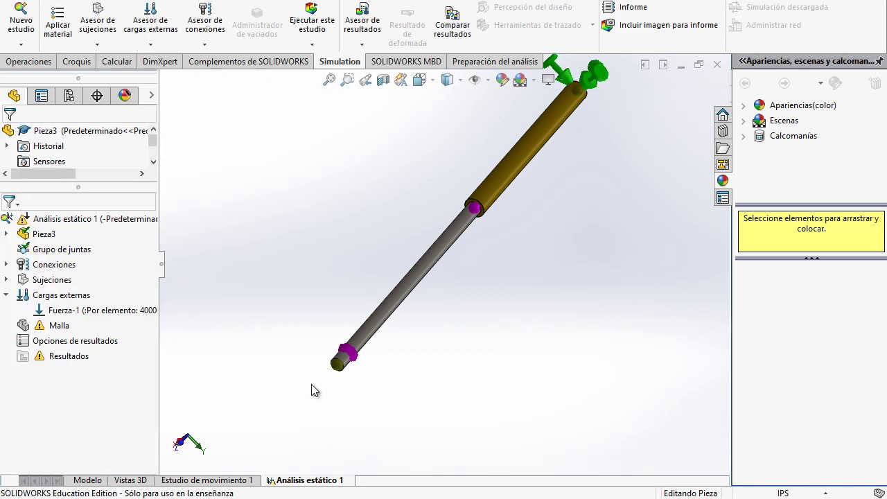
{"action": "scroll", "coordinate": [322, 388], "scroll_direction": "down", "scroll_amount": 2}
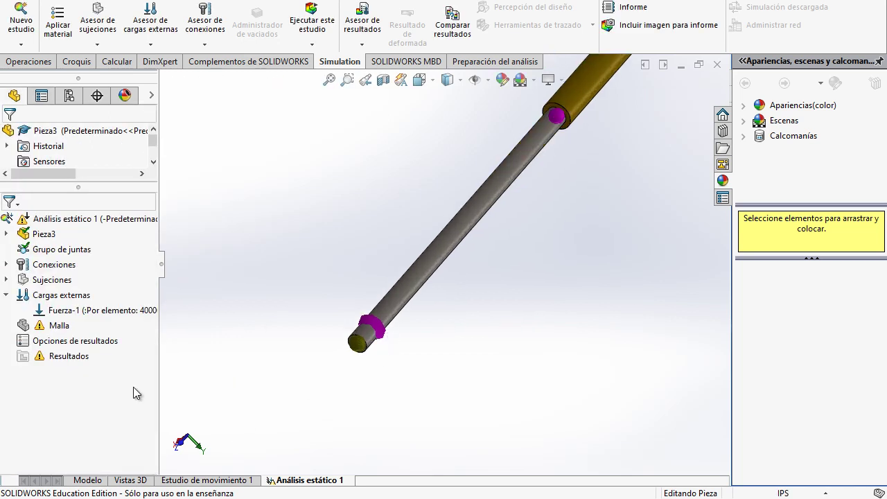
- Start a second force load on joint Junta<5, 1>
{"action": "left_click", "coordinate": [67, 300]}
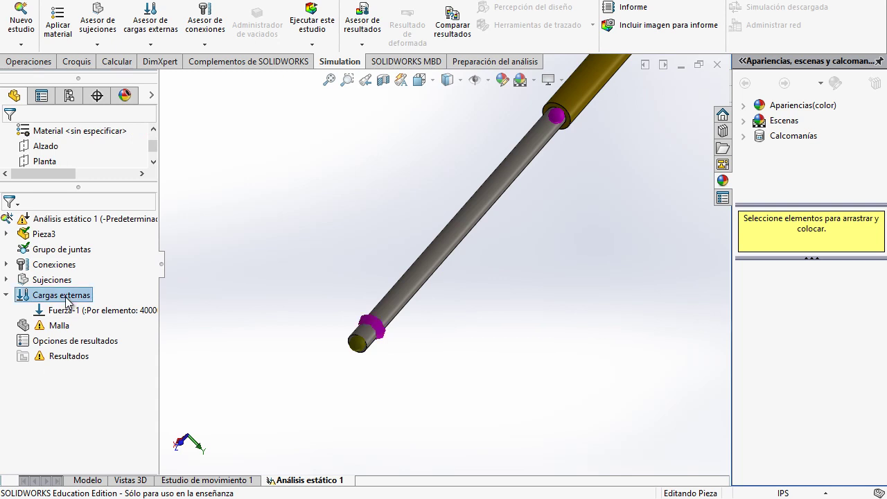
{"action": "right_click", "coordinate": [67, 300]}
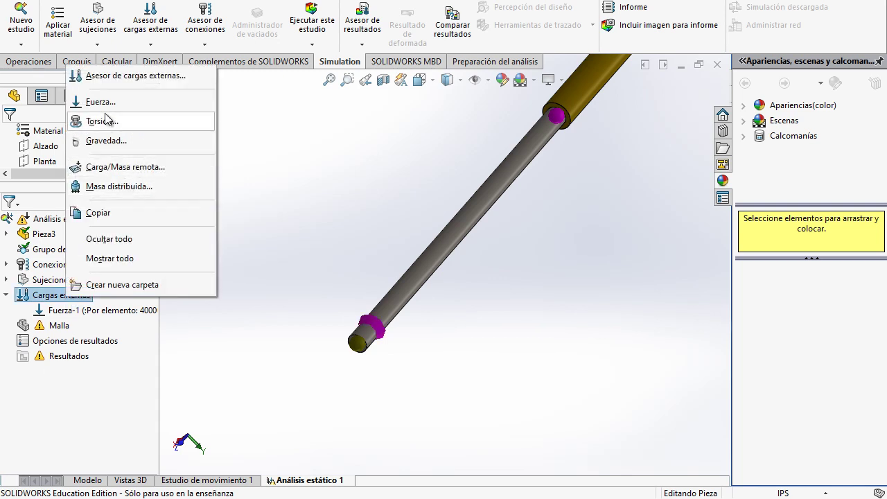
{"action": "left_click", "coordinate": [212, 211]}
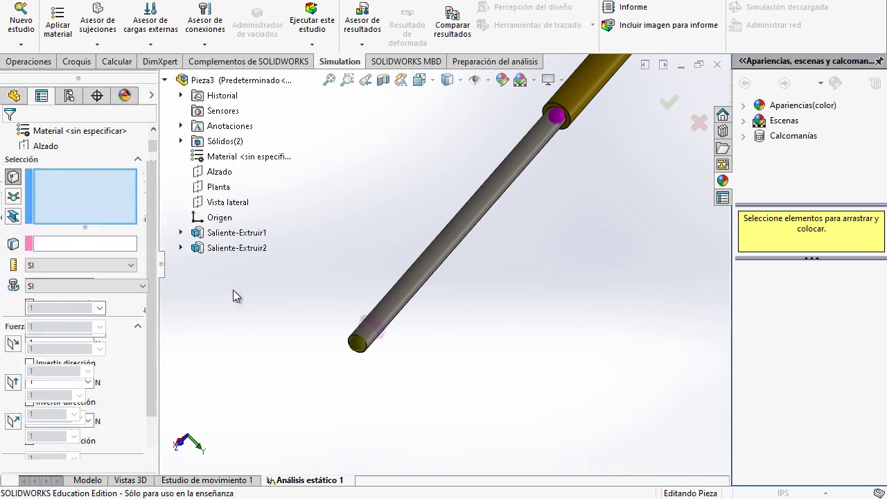
{"action": "left_click", "coordinate": [14, 197]}
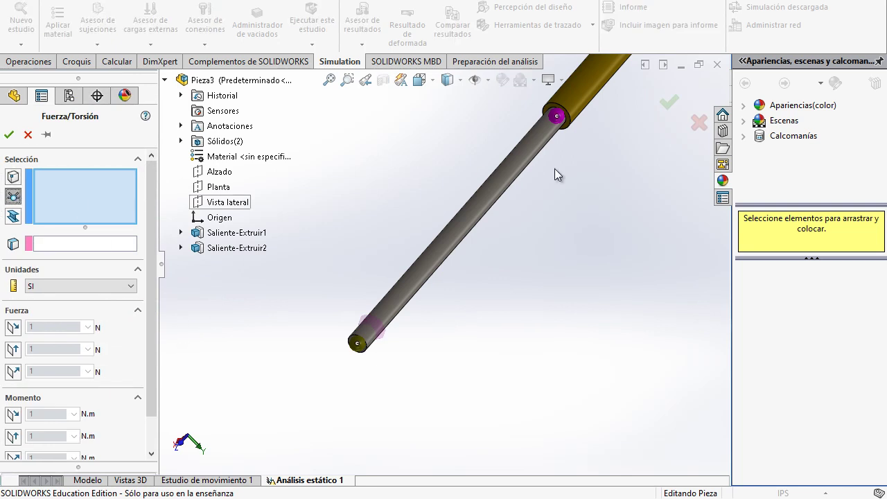
{"action": "left_click", "coordinate": [558, 117]}
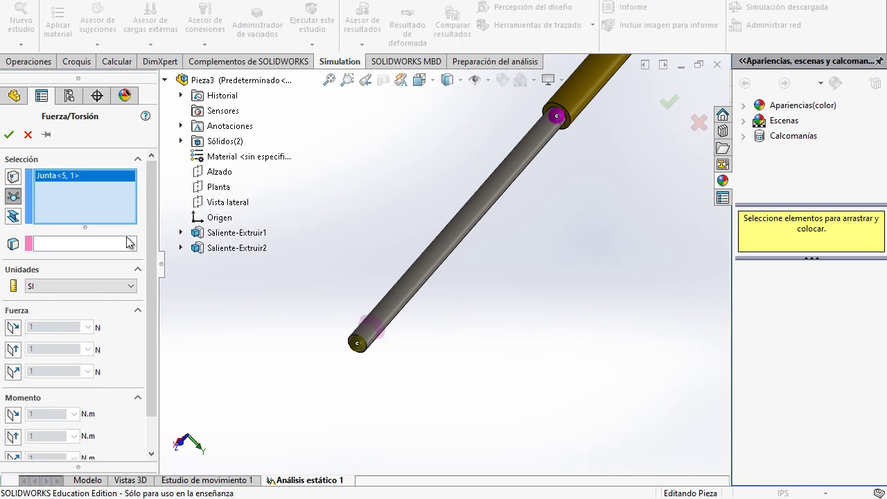
- Use Alzado as the second force's reference plane with English (IPS) units
{"action": "left_click", "coordinate": [67, 248]}
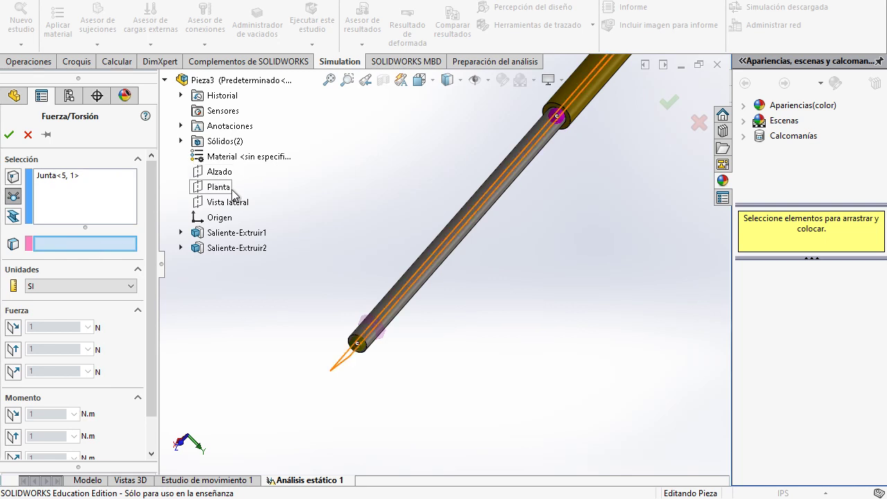
{"action": "left_click", "coordinate": [165, 81]}
{"action": "left_click", "coordinate": [165, 80]}
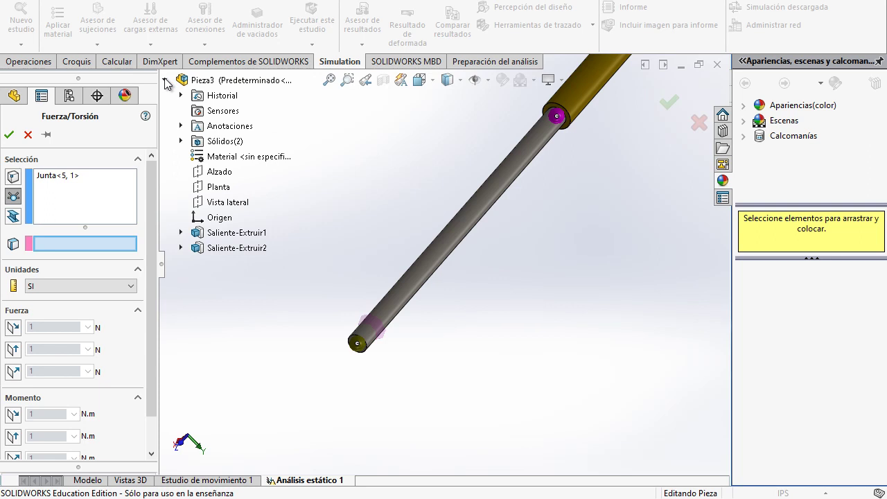
{"action": "left_click", "coordinate": [227, 178]}
{"action": "left_click", "coordinate": [107, 286]}
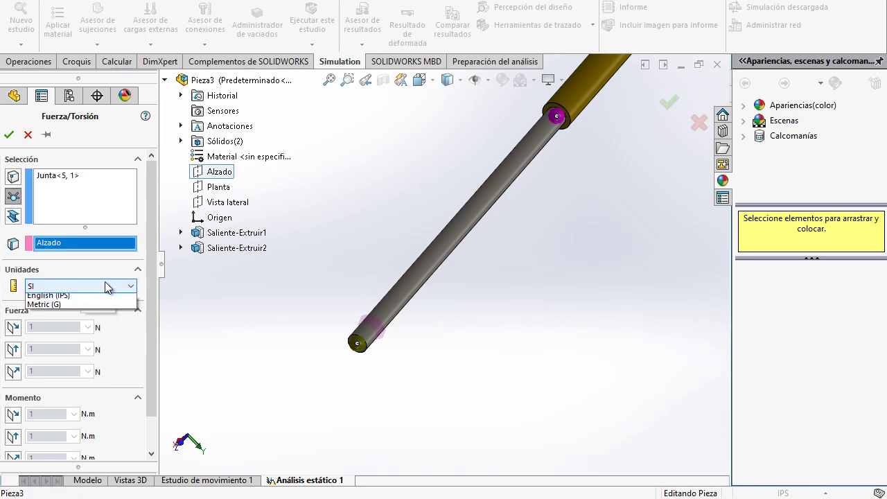
{"action": "left_click", "coordinate": [71, 309]}
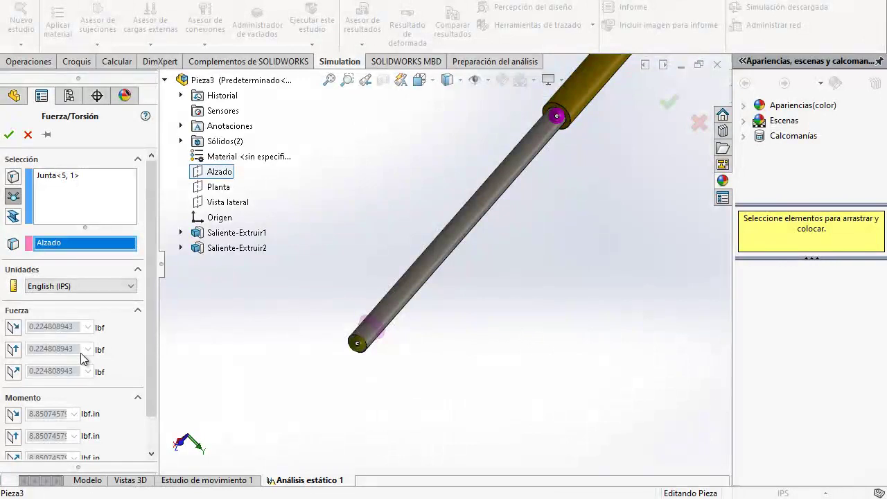
- Enter 60000 lbf normal to Alzado and edit the load symbol size
{"action": "left_click", "coordinate": [13, 372]}
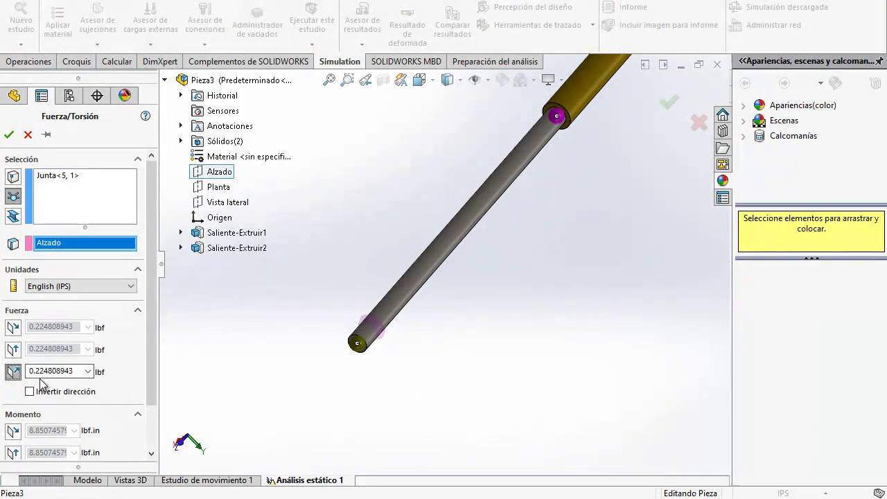
{"action": "left_click", "coordinate": [13, 372]}
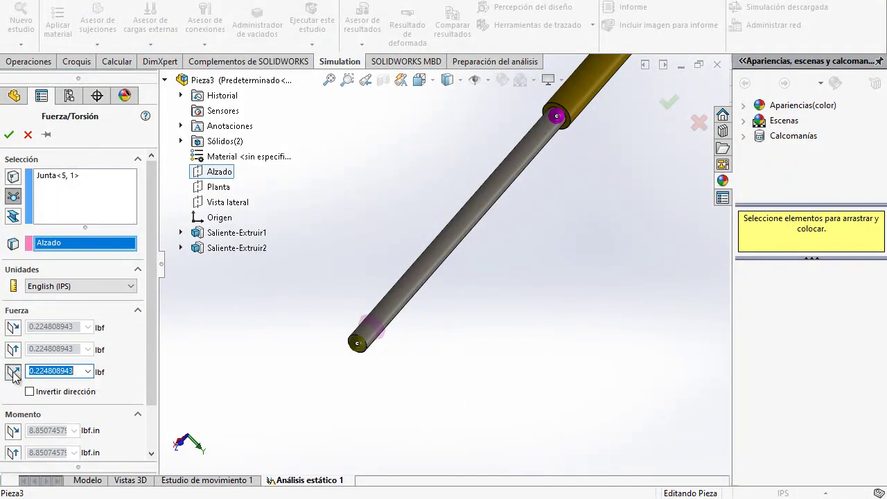
{"action": "type", "text": "60000"}
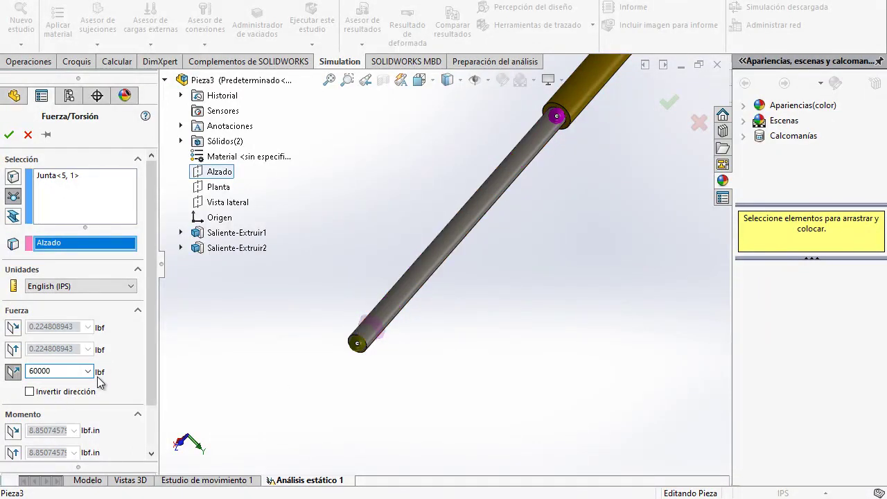
{"action": "scroll", "coordinate": [152, 387], "scroll_direction": "down", "scroll_amount": 3}
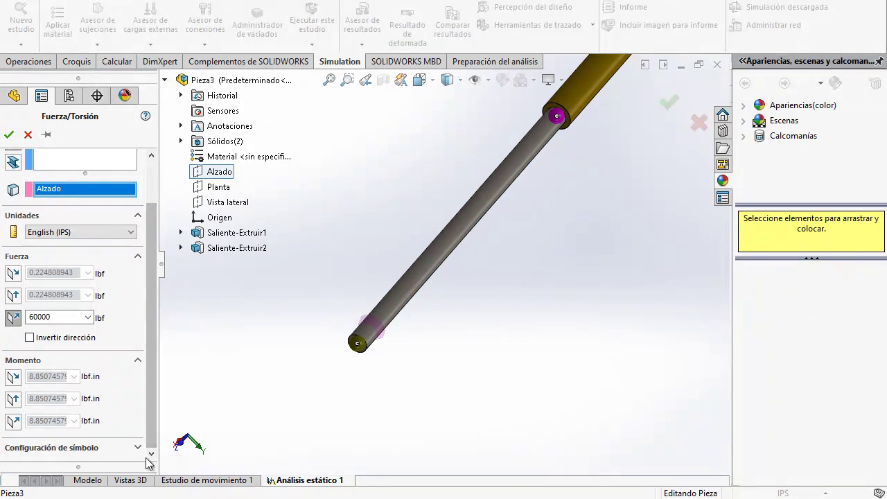
{"action": "left_click", "coordinate": [138, 454]}
{"action": "double_click", "coordinate": [88, 427]}
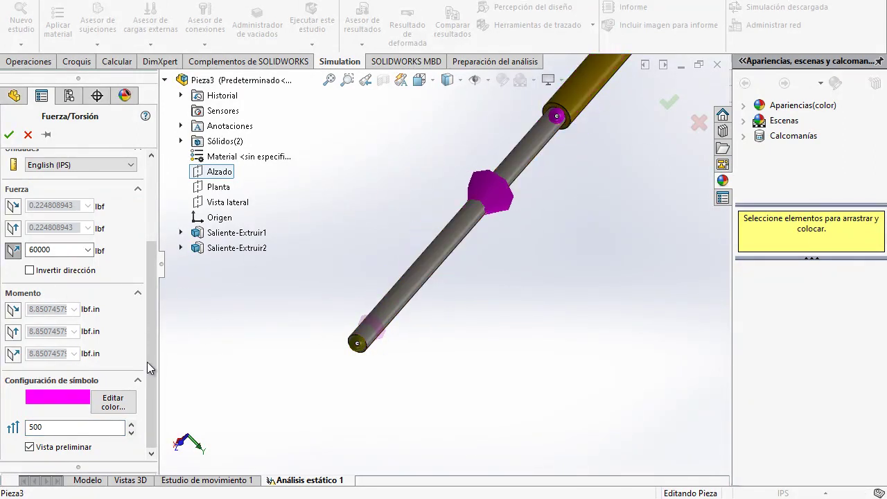
{"action": "left_click_drag", "start_coordinate": [153, 369], "coordinate": [158, 282]}
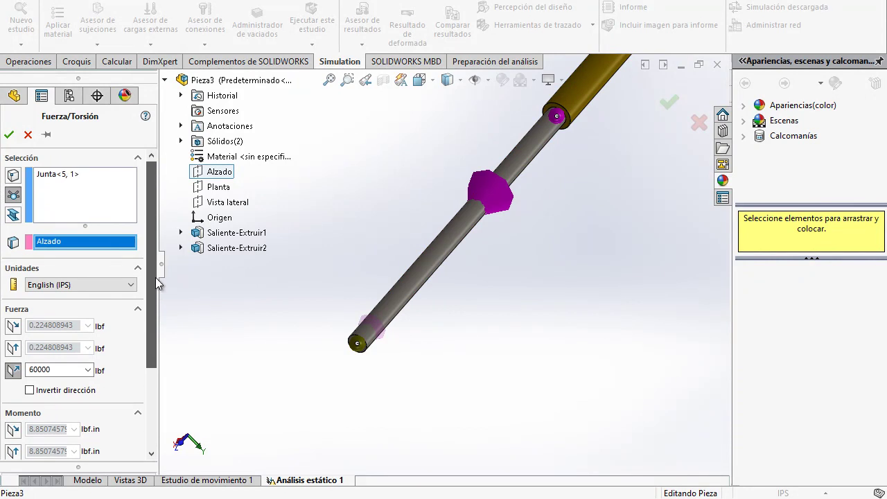
- Reverse the force direction toward the upper bar and compare against the Word diagram
{"action": "left_click", "coordinate": [29, 390]}
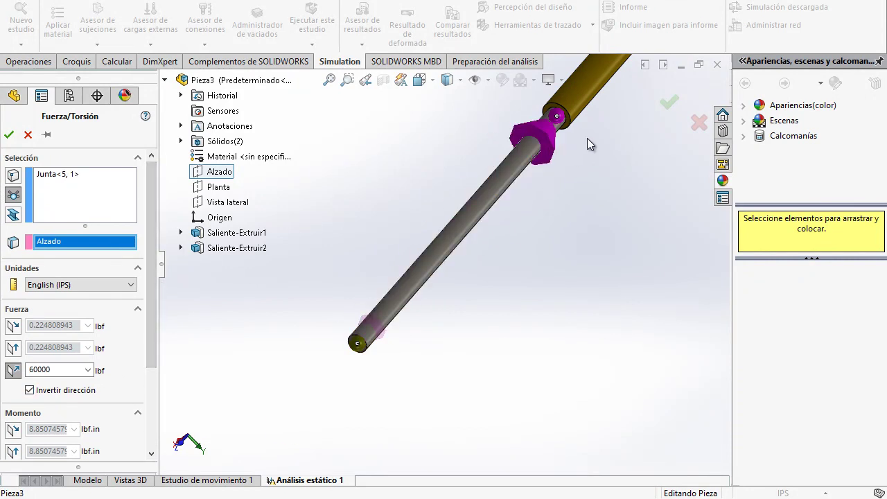
{"action": "middle_click_drag", "start_coordinate": [587, 237], "coordinate": [559, 352]}
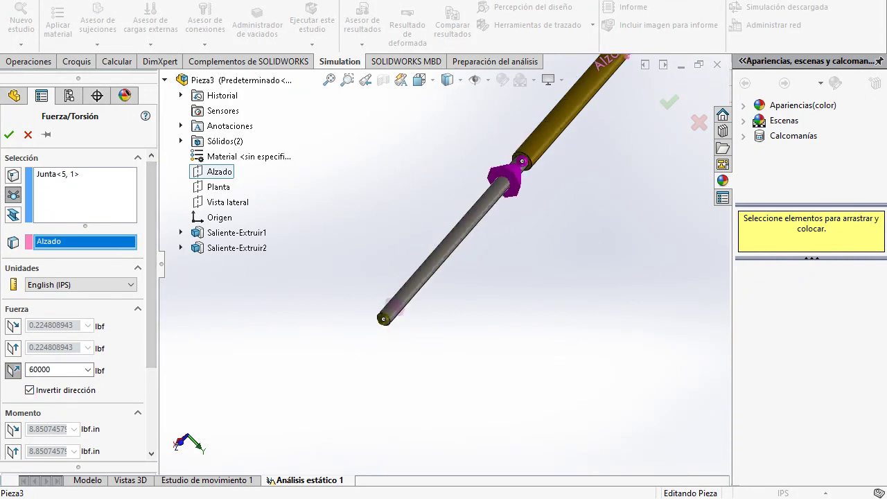
{"action": "key", "text": "alt+Tab"}
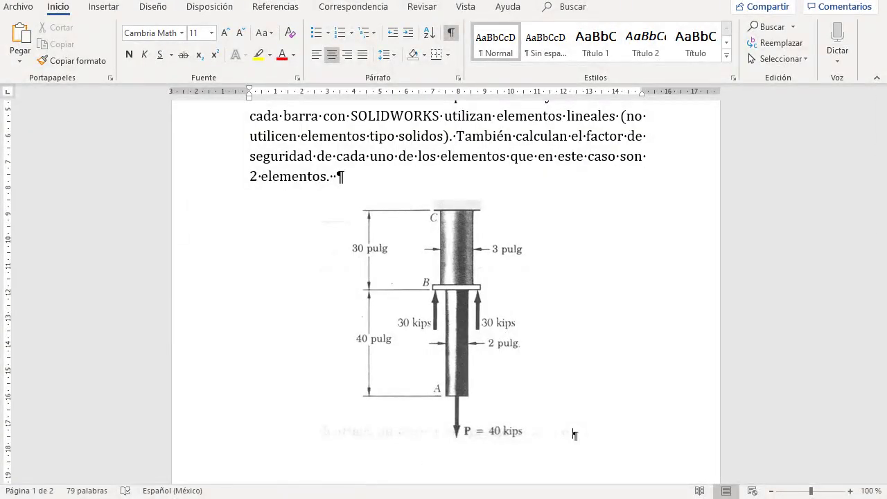
{"action": "key", "text": "alt+Tab"}
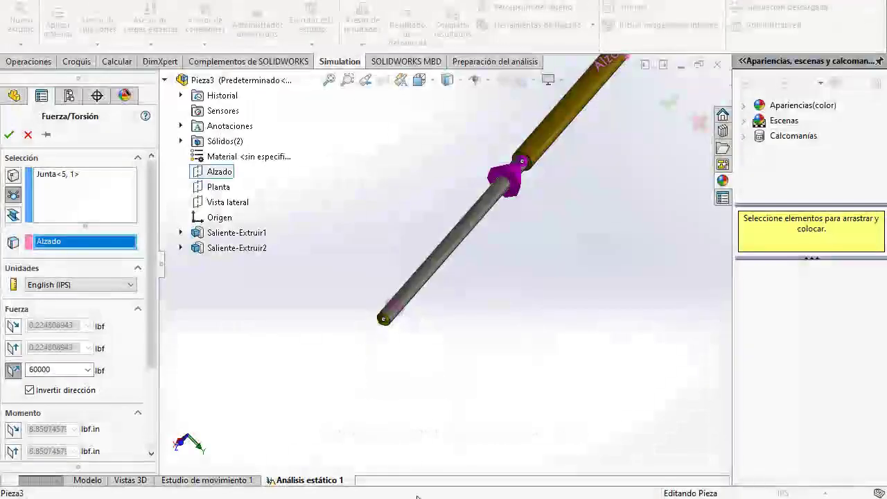
{"action": "left_click", "coordinate": [11, 133]}
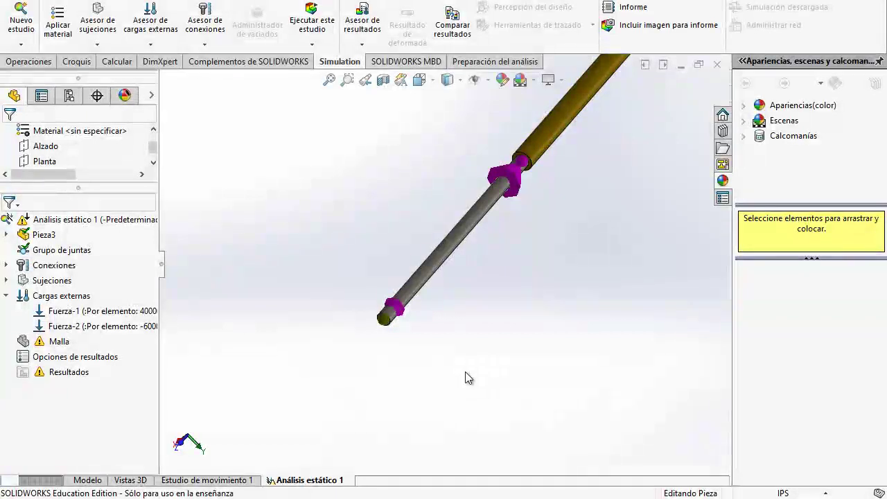
{"action": "scroll", "coordinate": [467, 367], "scroll_direction": "up", "scroll_amount": 3}
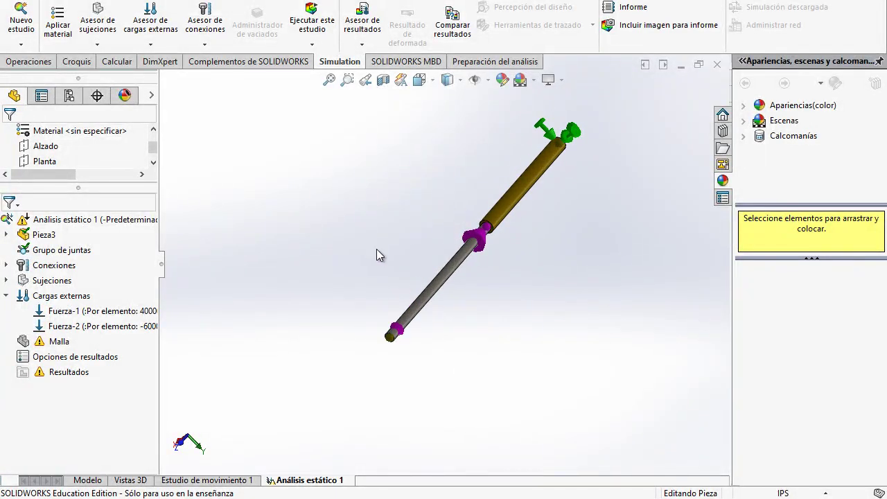
{"action": "right_click", "coordinate": [67, 344]}
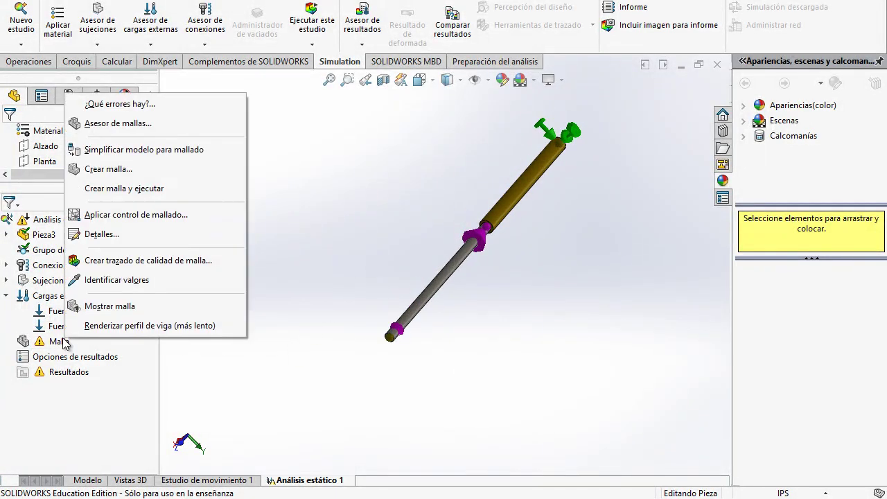
{"action": "left_click", "coordinate": [131, 168]}
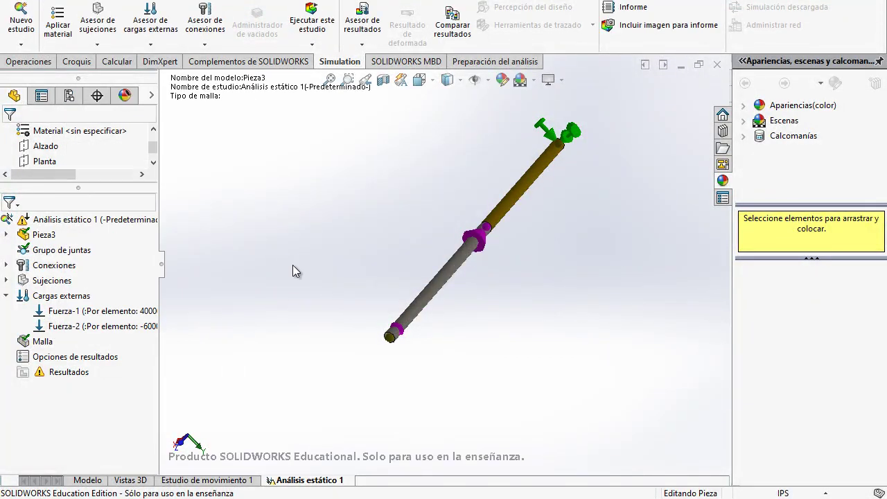
{"action": "scroll", "coordinate": [485, 256], "scroll_direction": "down", "scroll_amount": 3}
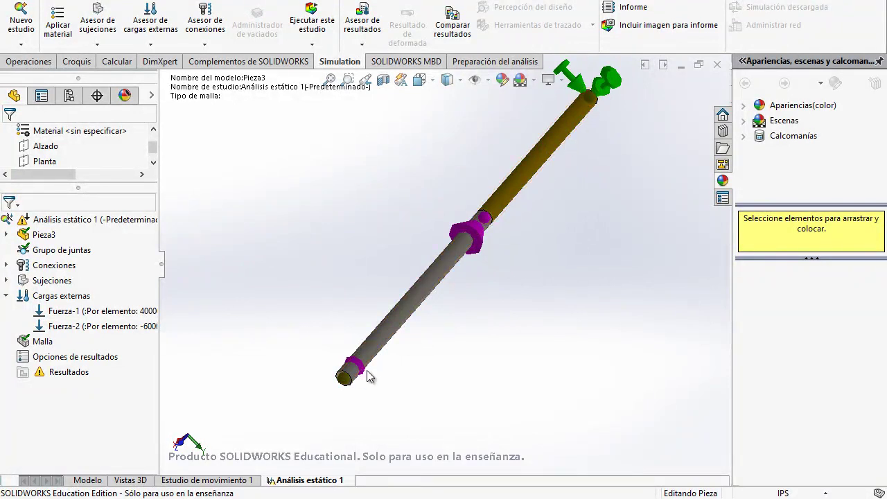
{"action": "scroll", "coordinate": [404, 356], "scroll_direction": "down", "scroll_amount": 2}
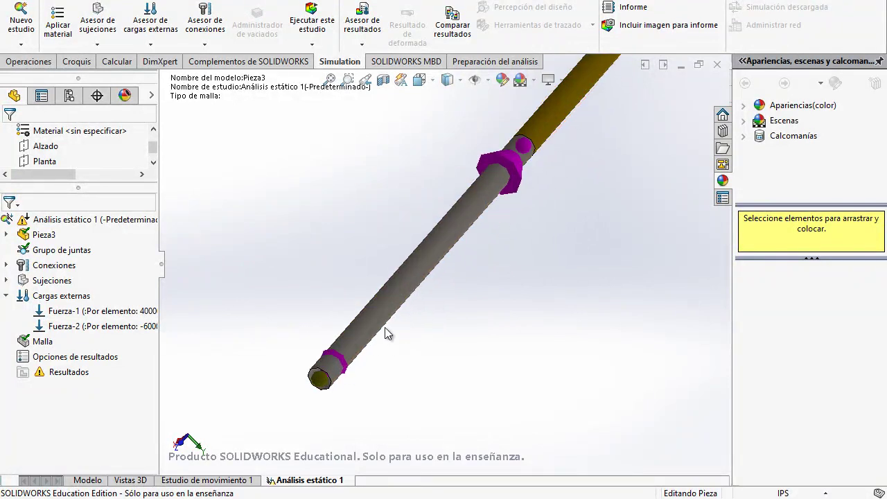
{"action": "scroll", "coordinate": [500, 200], "scroll_direction": "up", "scroll_amount": 3}
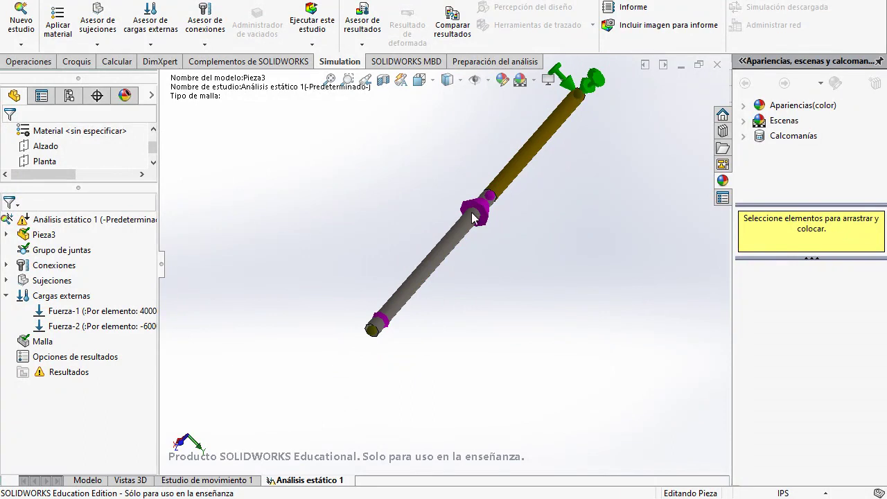
{"action": "middle_click_drag", "start_coordinate": [416, 316], "coordinate": [429, 286]}
{"action": "scroll", "coordinate": [444, 263], "scroll_direction": "down", "scroll_amount": 4}
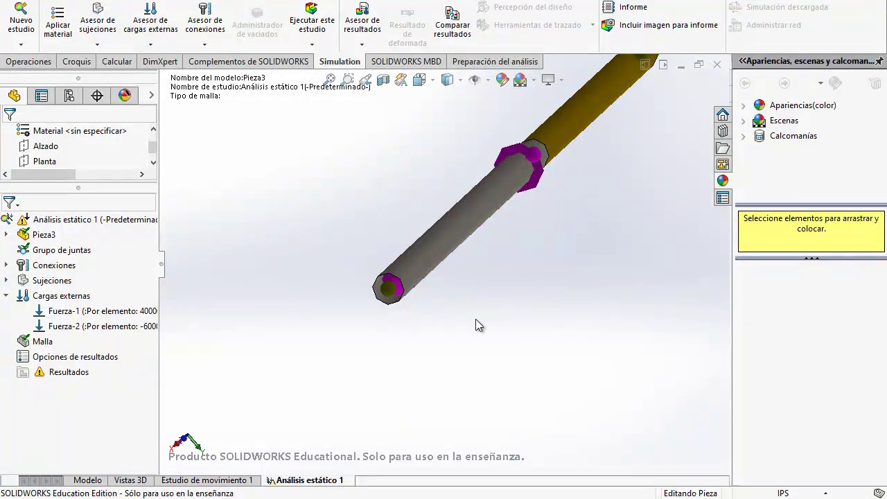
{"action": "scroll", "coordinate": [475, 319], "scroll_direction": "up", "scroll_amount": 2}
{"action": "scroll", "coordinate": [540, 138], "scroll_direction": "up", "scroll_amount": 1}
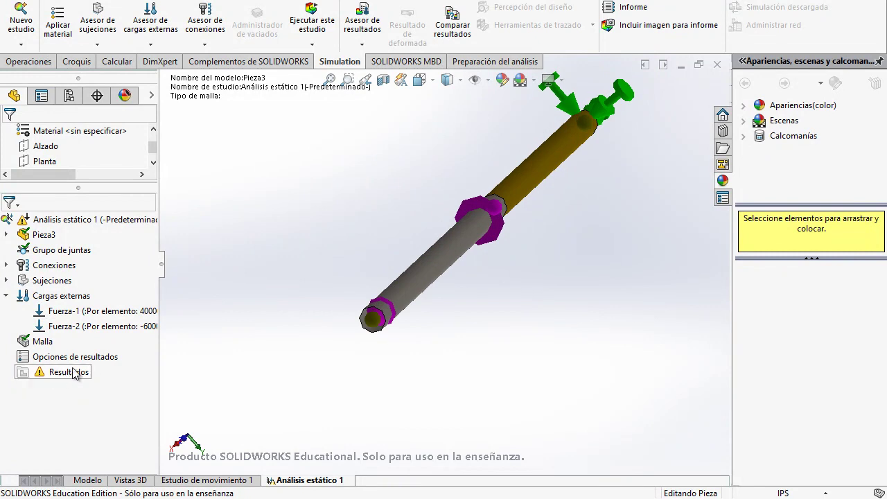
- Run the static study and view the Desplazamientos1 and Tensiones1 plots
{"action": "left_click", "coordinate": [312, 22]}
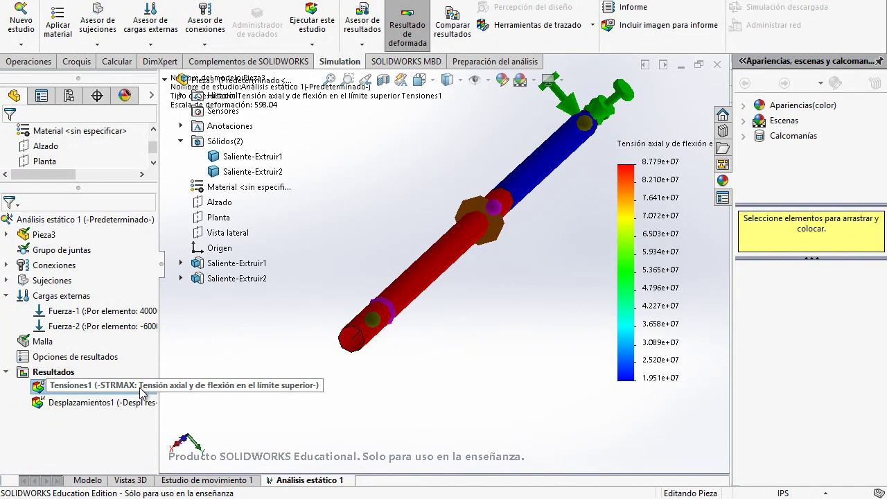
{"action": "double_click", "coordinate": [85, 404]}
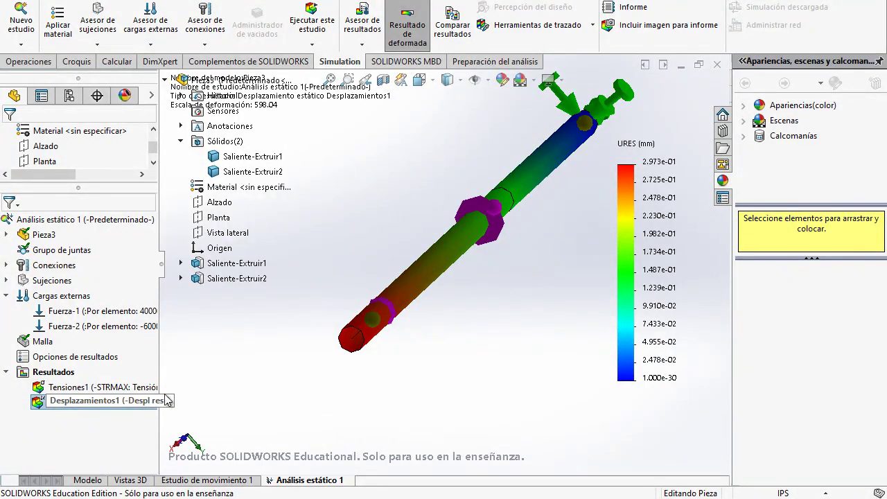
{"action": "double_click", "coordinate": [116, 389]}
{"action": "double_click", "coordinate": [117, 390]}
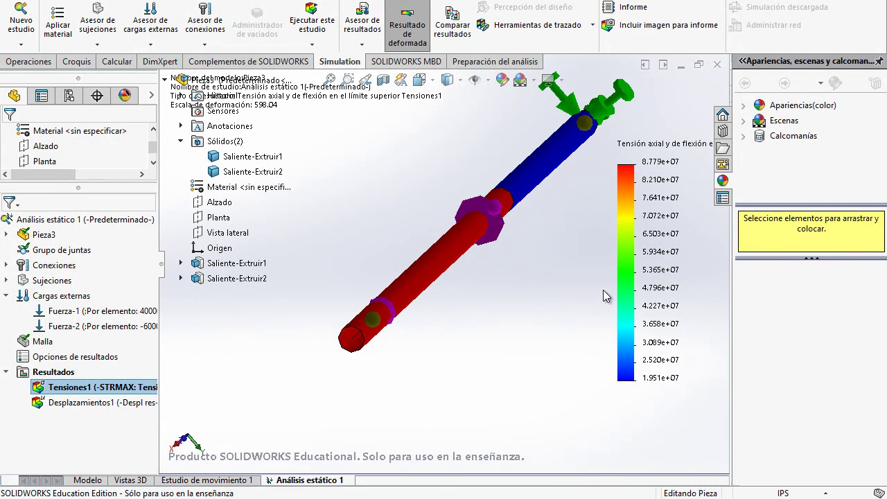
- Show min/max annotations on Tensiones1 and switch legend numbers to general format
{"action": "double_click", "coordinate": [650, 239]}
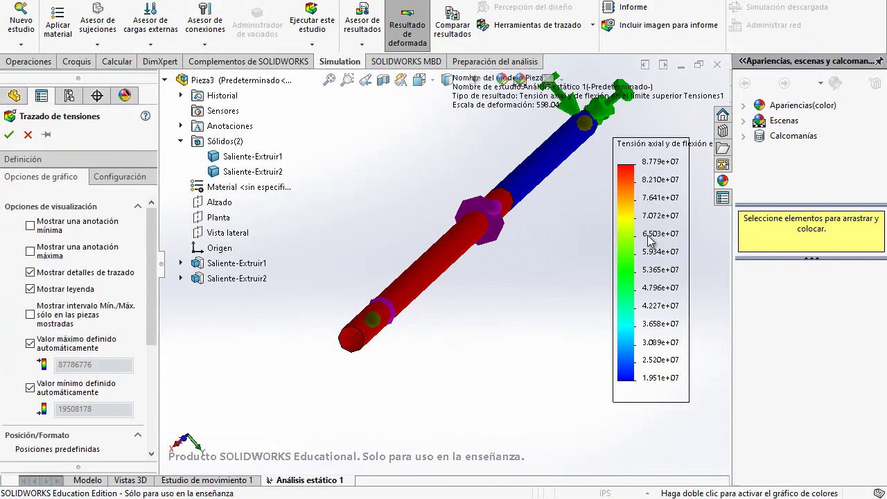
{"action": "left_click", "coordinate": [30, 251]}
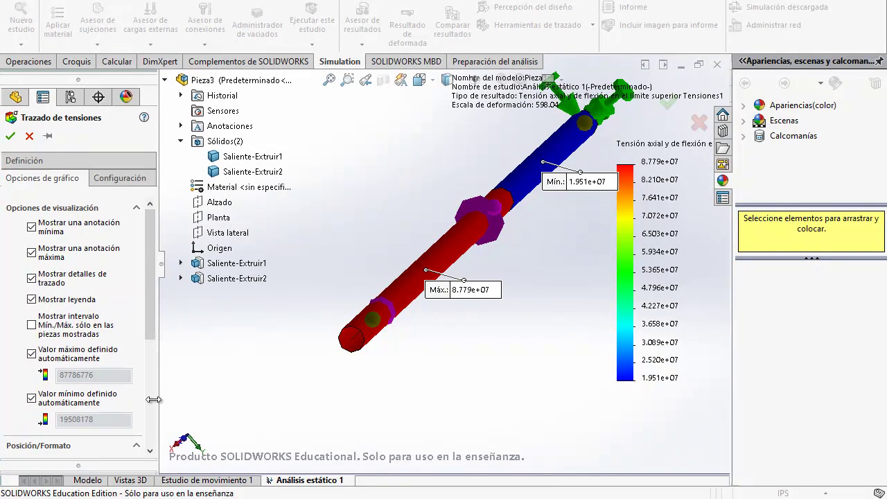
{"action": "scroll", "coordinate": [144, 394], "scroll_direction": "down", "scroll_amount": 5}
{"action": "scroll", "coordinate": [144, 394], "scroll_direction": "down", "scroll_amount": 1}
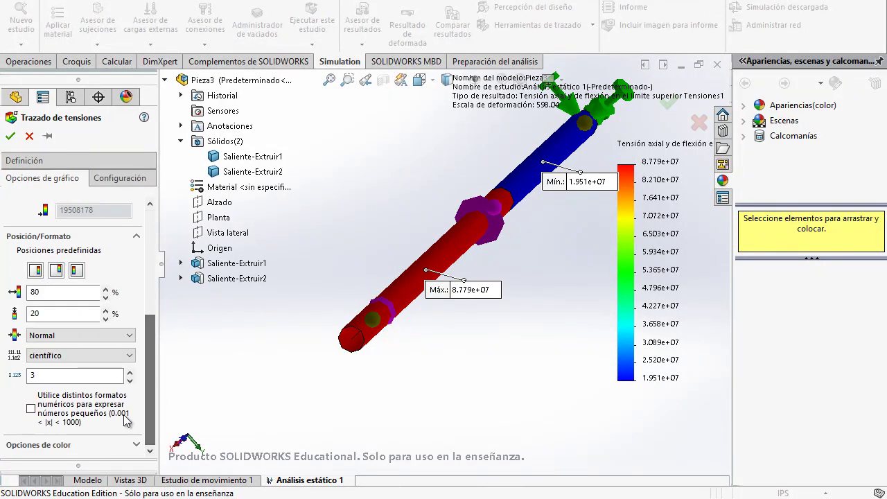
{"action": "left_click", "coordinate": [129, 356]}
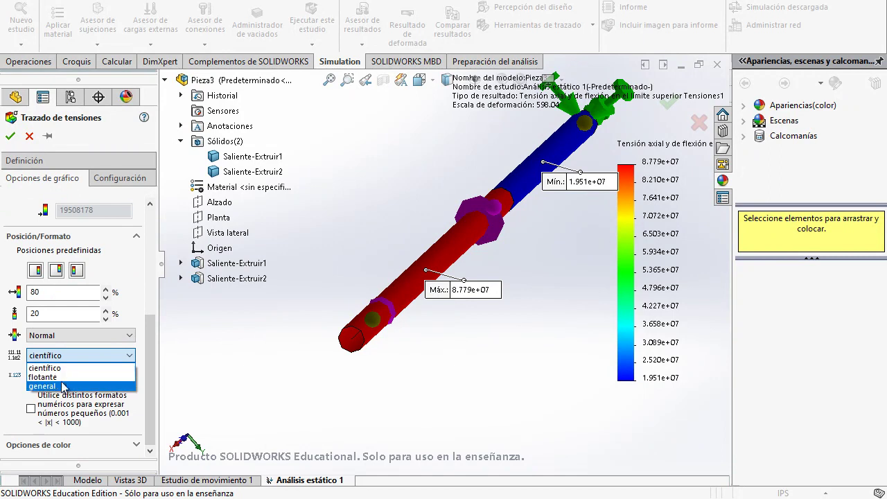
{"action": "left_click", "coordinate": [68, 387]}
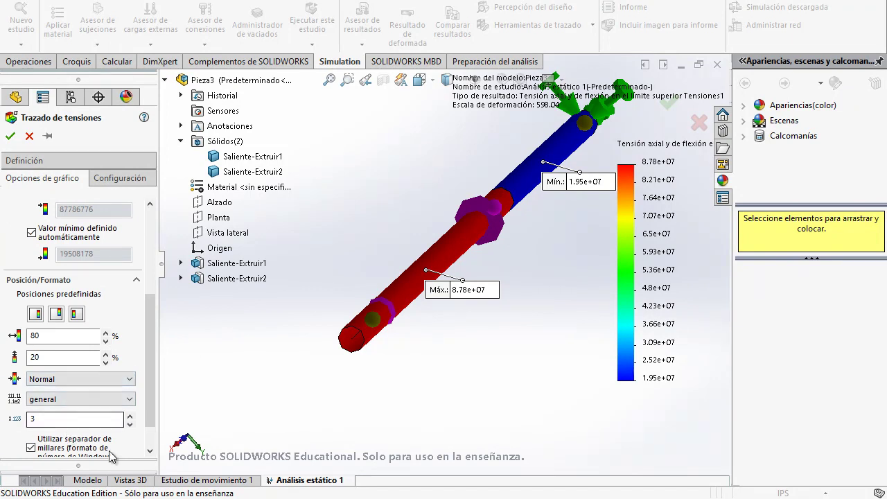
{"action": "scroll", "coordinate": [155, 391], "scroll_direction": "down", "scroll_amount": 1}
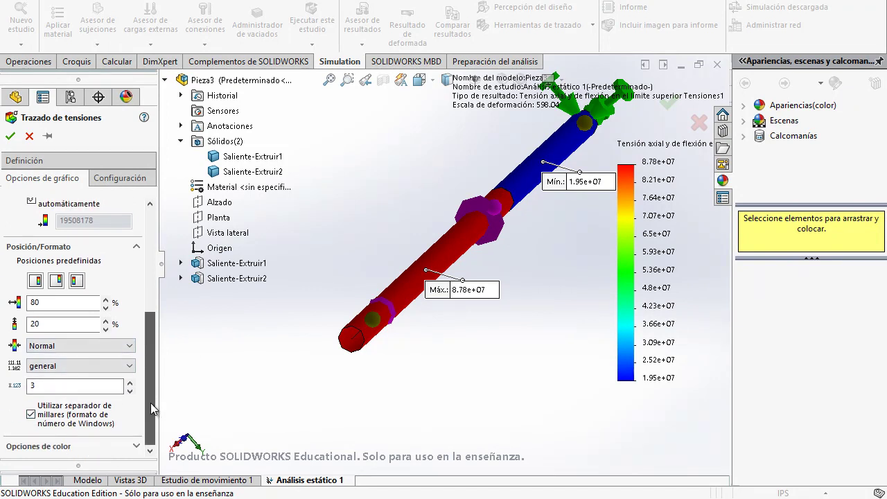
{"action": "scroll", "coordinate": [156, 416], "scroll_direction": "up", "scroll_amount": 5}
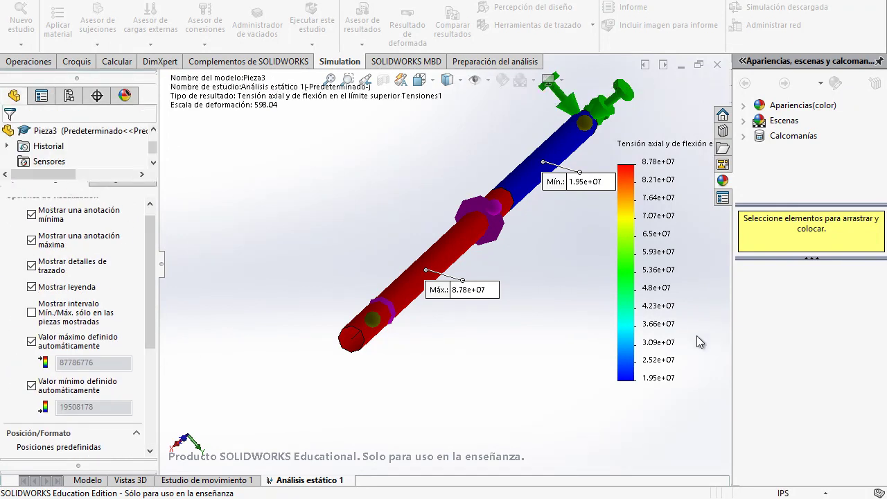
{"action": "left_click", "coordinate": [10, 136]}
- Zoom out on the stress plot and shift the colour legend down and left
{"action": "key", "text": "z"}
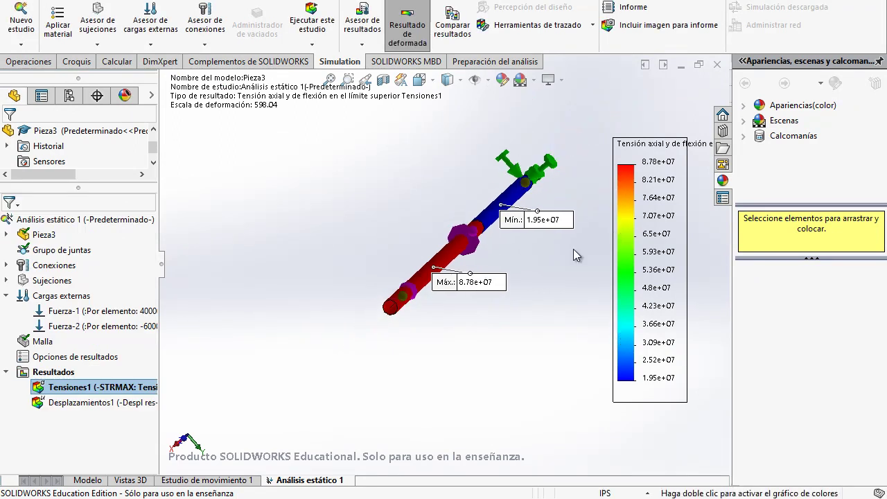
{"action": "key", "text": "z"}
{"action": "key", "text": "ctrl+shift+z"}
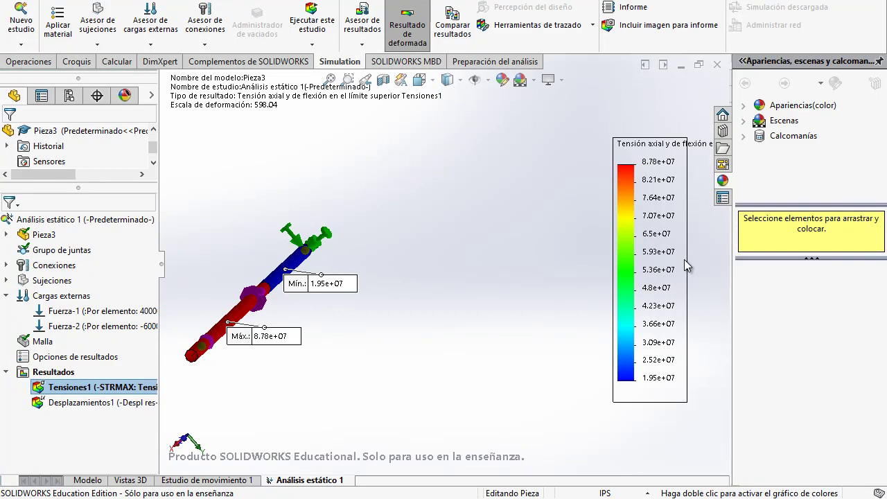
{"action": "left_click_drag", "start_coordinate": [684, 259], "coordinate": [665, 169]}
- Reopen the stress plot options, reposition the colour legend toward the view centre, and confirm
{"action": "double_click", "coordinate": [626, 265]}
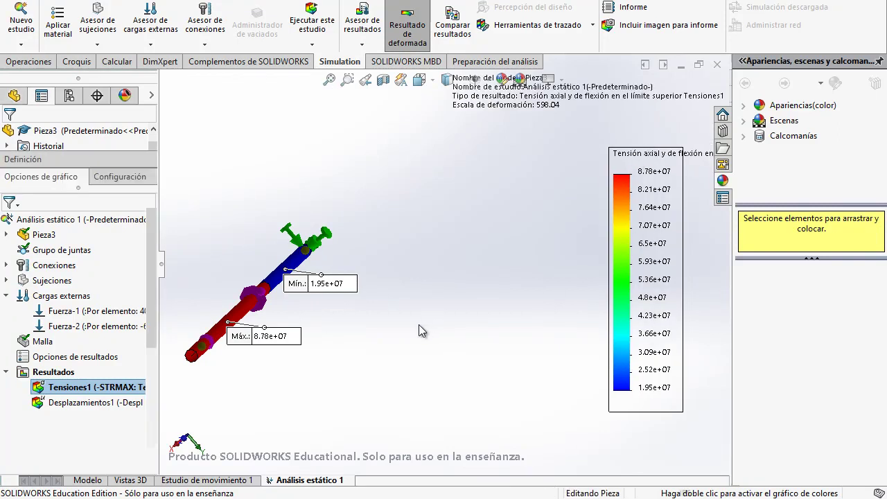
{"action": "scroll", "coordinate": [398, 290], "scroll_direction": "down", "scroll_amount": 1}
{"action": "scroll", "coordinate": [388, 291], "scroll_direction": "down", "scroll_amount": 2}
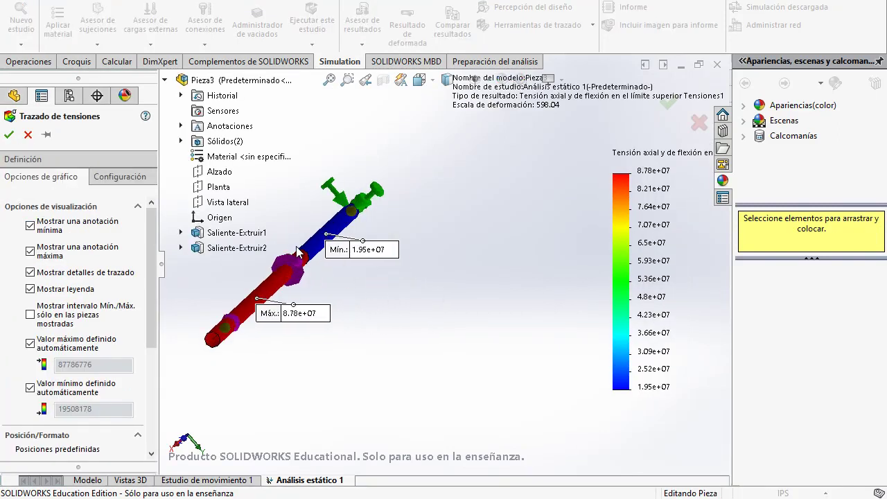
{"action": "scroll", "coordinate": [312, 298], "scroll_direction": "down", "scroll_amount": 2}
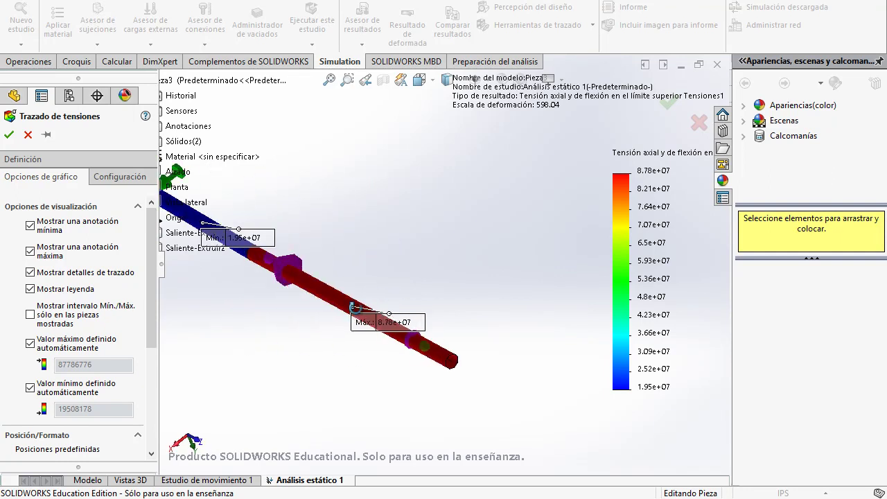
{"action": "scroll", "coordinate": [298, 306], "scroll_direction": "up", "scroll_amount": 2}
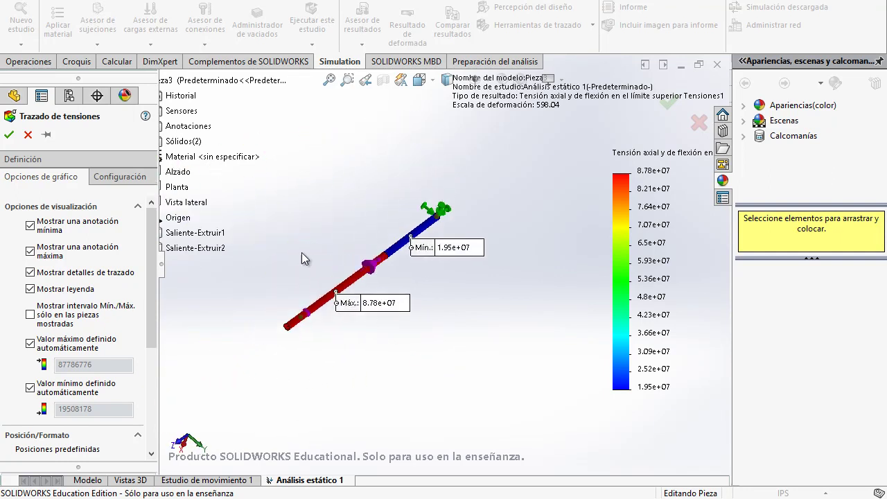
{"action": "scroll", "coordinate": [302, 252], "scroll_direction": "down", "scroll_amount": 1}
{"action": "scroll", "coordinate": [435, 251], "scroll_direction": "down", "scroll_amount": 1}
{"action": "scroll", "coordinate": [435, 251], "scroll_direction": "down", "scroll_amount": 1}
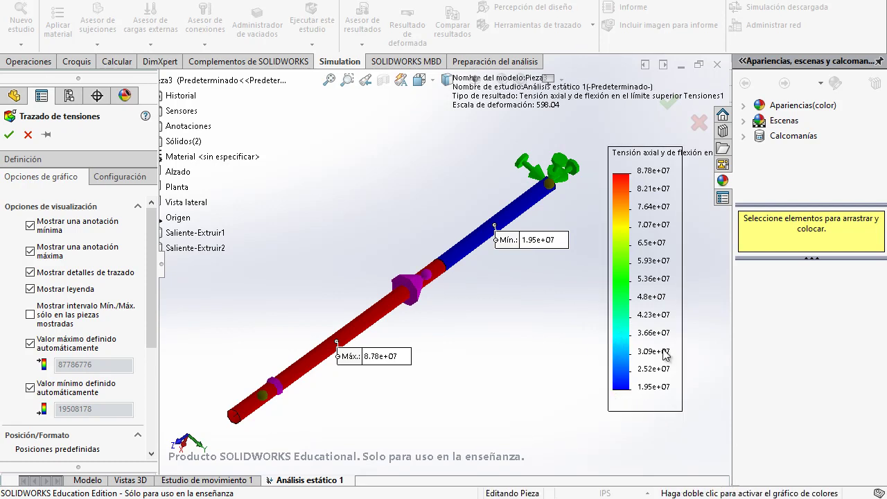
{"action": "left_click_drag", "start_coordinate": [665, 355], "coordinate": [656, 375]}
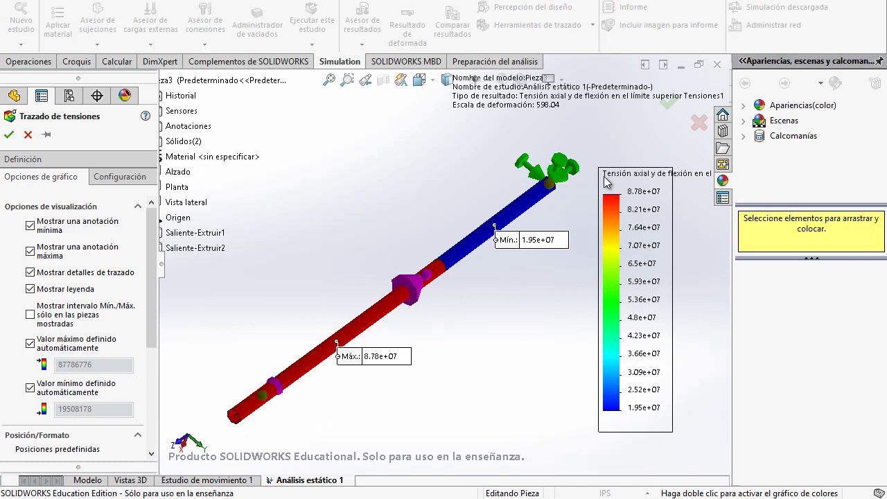
{"action": "left_click_drag", "start_coordinate": [550, 372], "coordinate": [619, 424]}
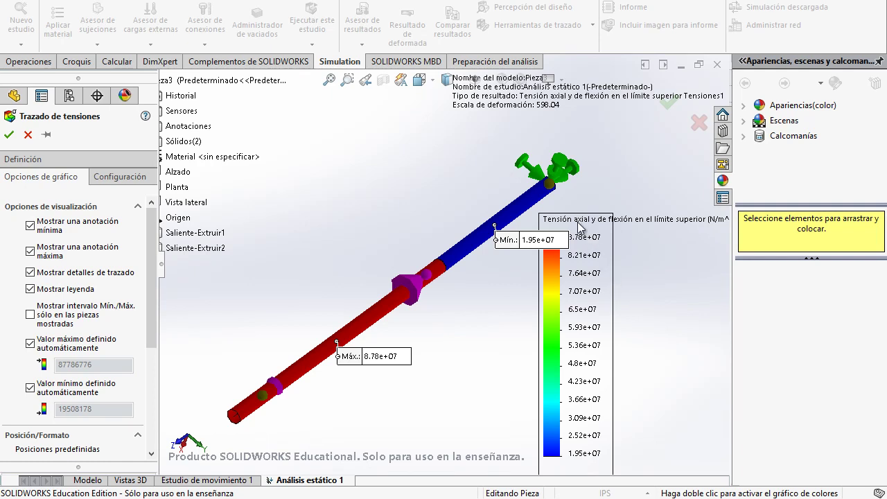
{"action": "left_click_drag", "start_coordinate": [607, 272], "coordinate": [432, 165]}
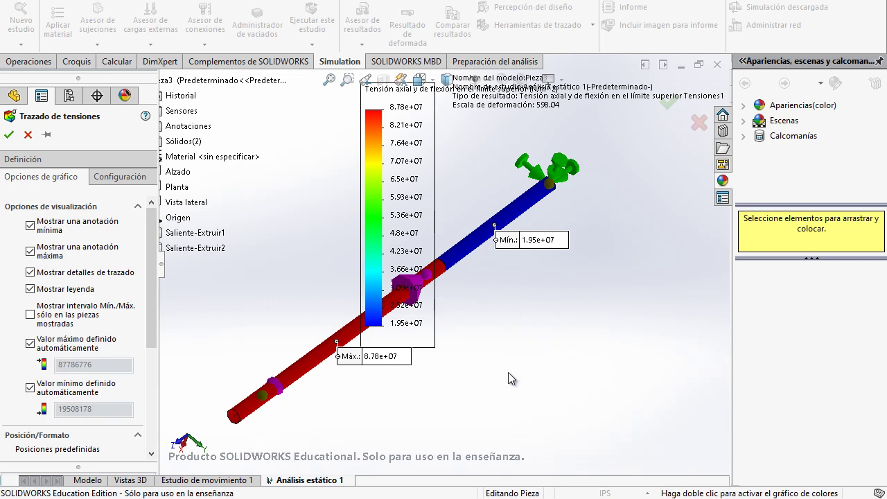
{"action": "left_click_drag", "start_coordinate": [374, 244], "coordinate": [457, 375]}
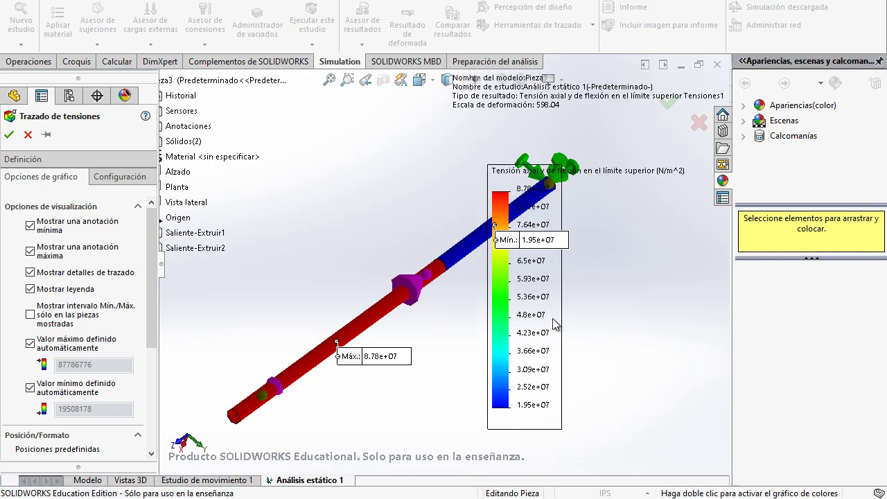
{"action": "scroll", "coordinate": [433, 271], "scroll_direction": "up", "scroll_amount": 3}
{"action": "scroll", "coordinate": [435, 277], "scroll_direction": "up", "scroll_amount": 2}
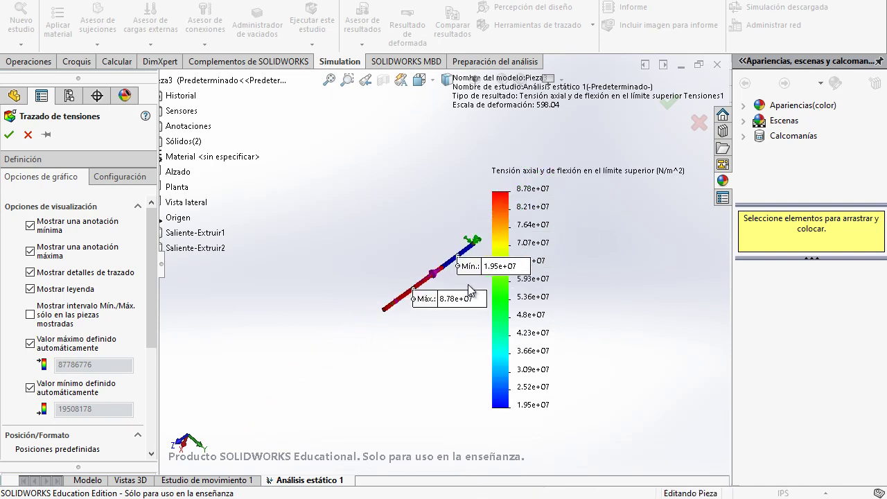
{"action": "scroll", "coordinate": [468, 273], "scroll_direction": "down", "scroll_amount": 3}
{"action": "scroll", "coordinate": [468, 271], "scroll_direction": "down", "scroll_amount": 1}
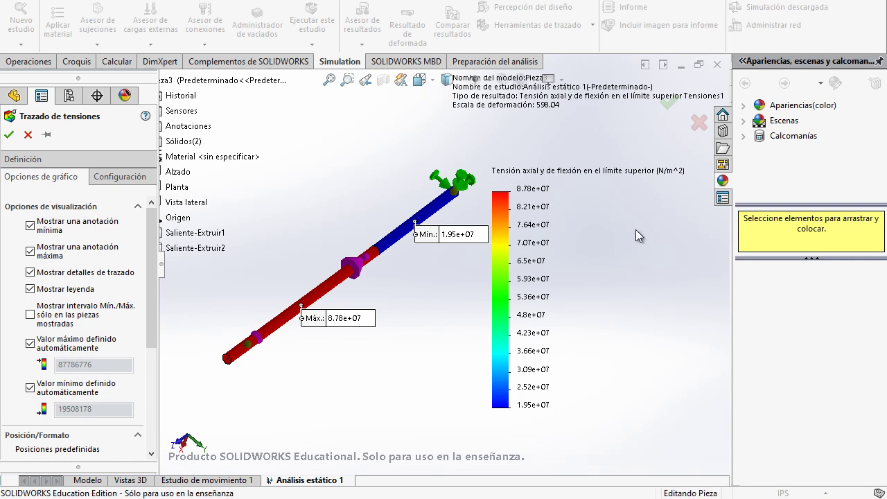
{"action": "left_click", "coordinate": [9, 134]}
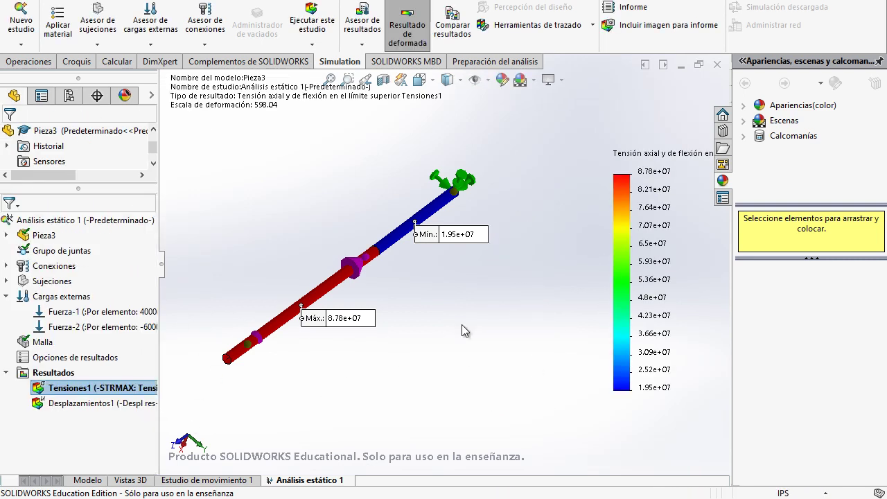
- Switch the Tensiones1 stress plot to psi, giving a legend from 2.83e+03 to 1.27e+04
{"action": "right_click", "coordinate": [104, 387]}
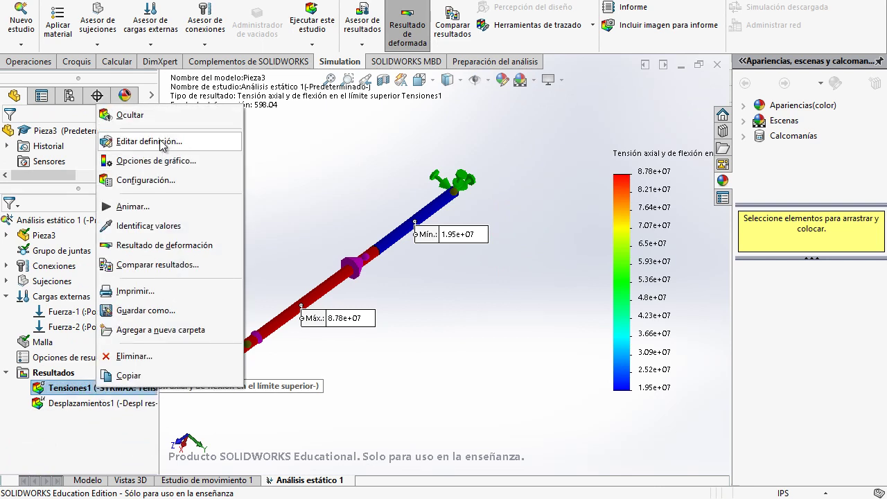
{"action": "left_click", "coordinate": [161, 141]}
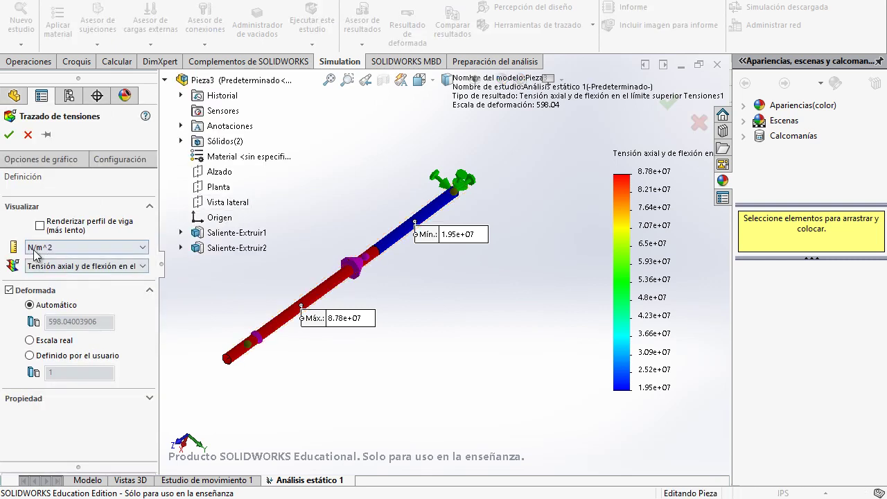
{"action": "left_click", "coordinate": [79, 247]}
{"action": "left_click", "coordinate": [79, 268]}
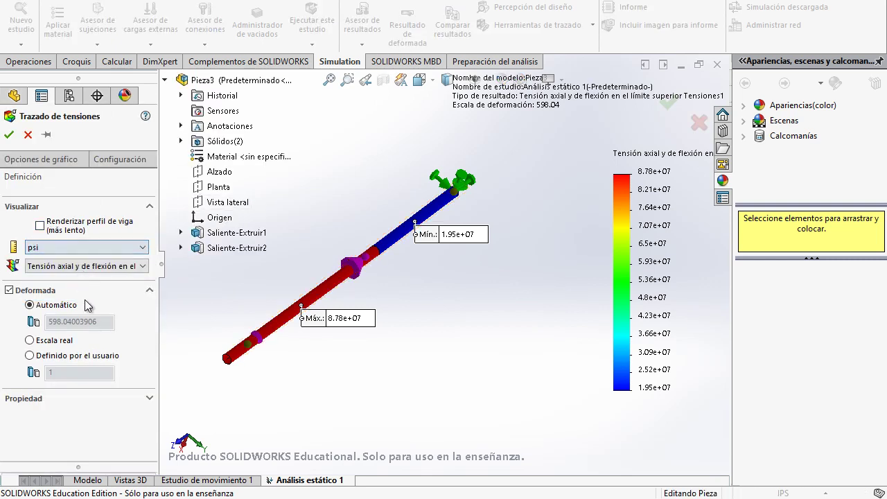
{"action": "left_click", "coordinate": [9, 134]}
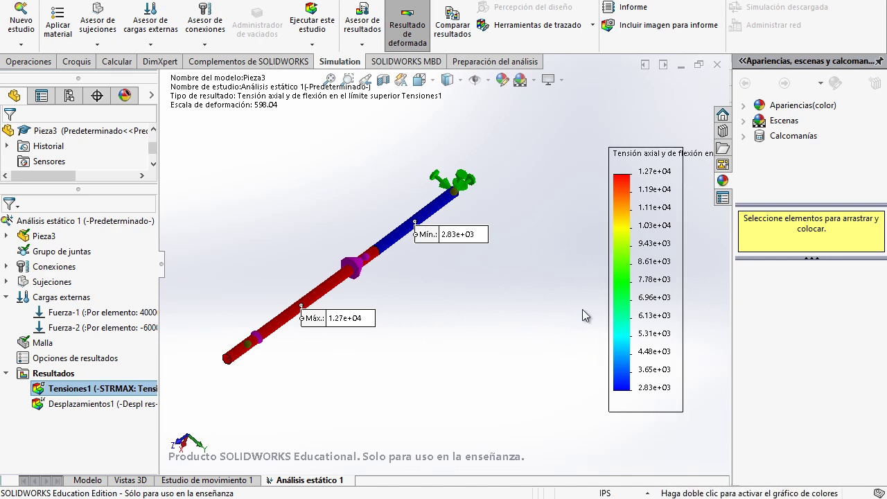
- Show Desplazamientos1 and change its units from mm to in, peaking at 1.170e-02 in
{"action": "double_click", "coordinate": [89, 407]}
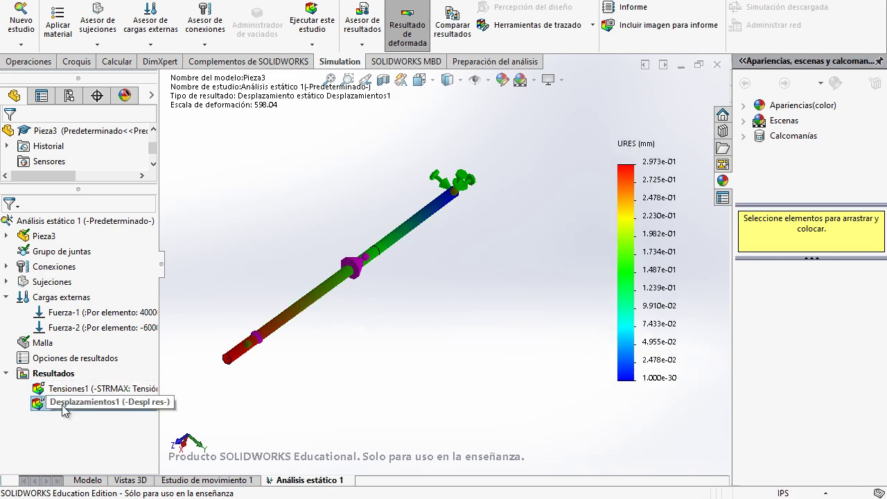
{"action": "right_click", "coordinate": [76, 407]}
{"action": "left_click", "coordinate": [127, 160]}
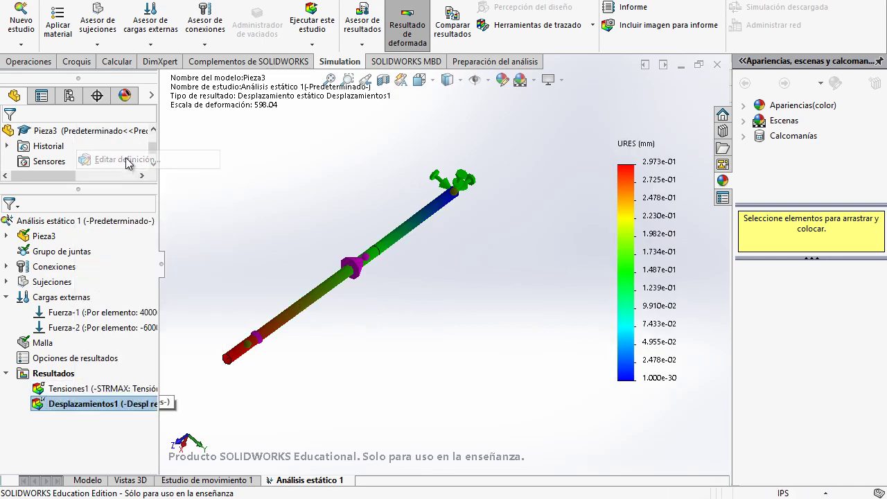
{"action": "left_click", "coordinate": [116, 241]}
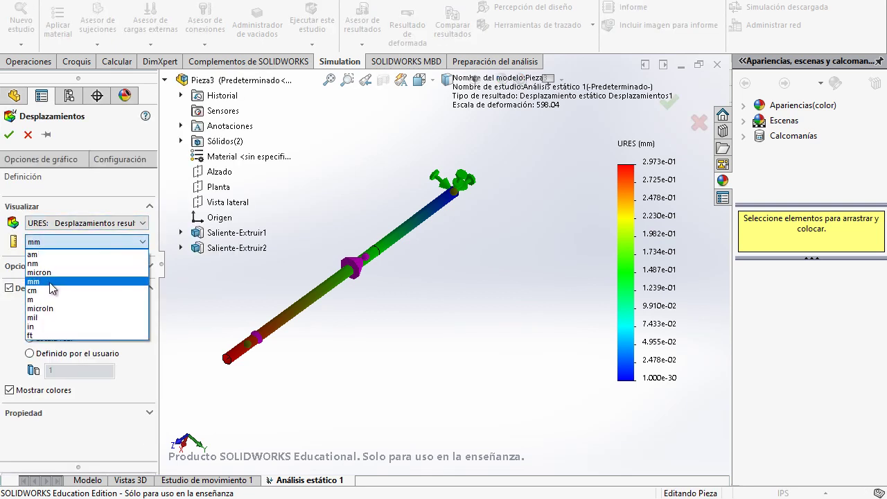
{"action": "left_click", "coordinate": [48, 326]}
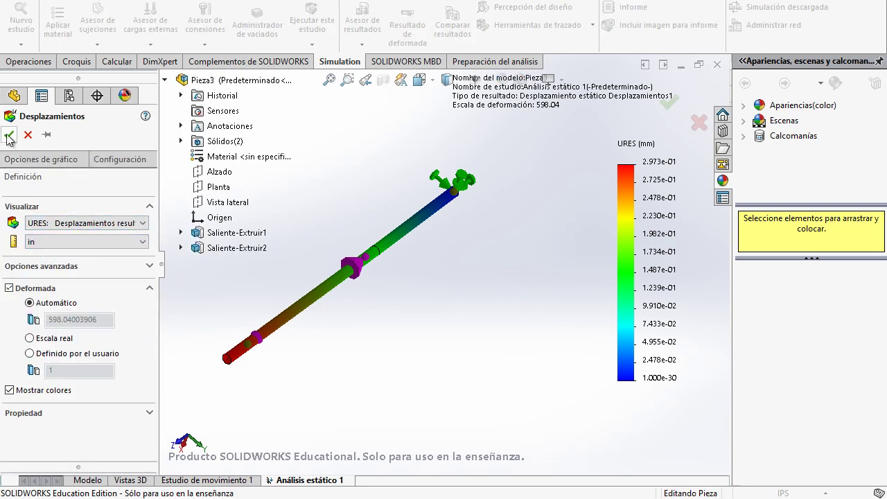
{"action": "left_click", "coordinate": [9, 134]}
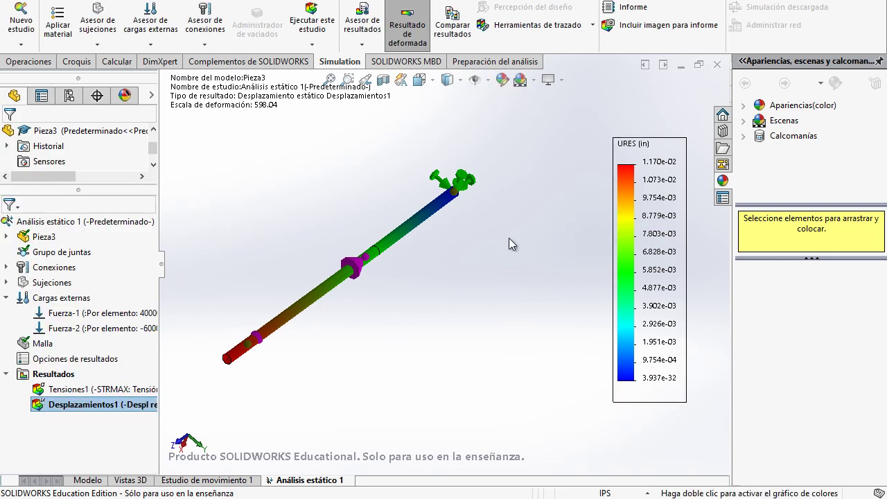
{"action": "right_click", "coordinate": [61, 374]}
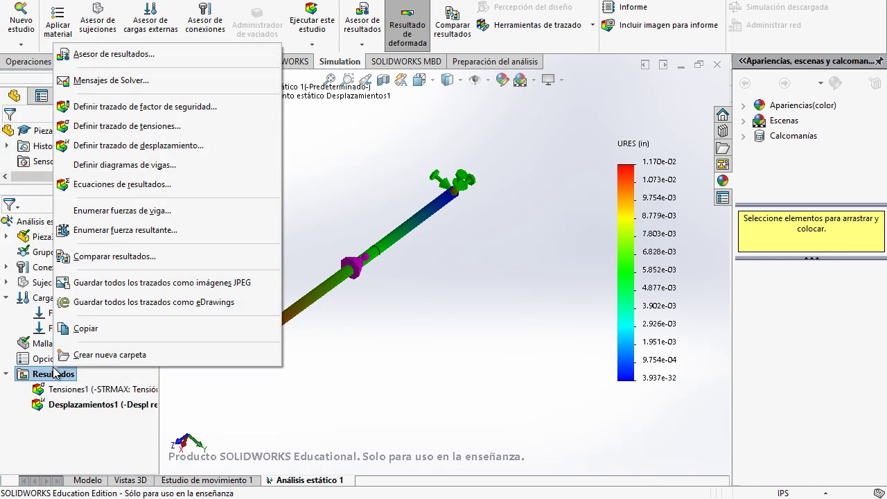
- Create Factor de seguridad1 for the Saliente-Extruir1 body with the Automático criterion, showing a minimum FDS of 12
{"action": "left_click", "coordinate": [168, 108]}
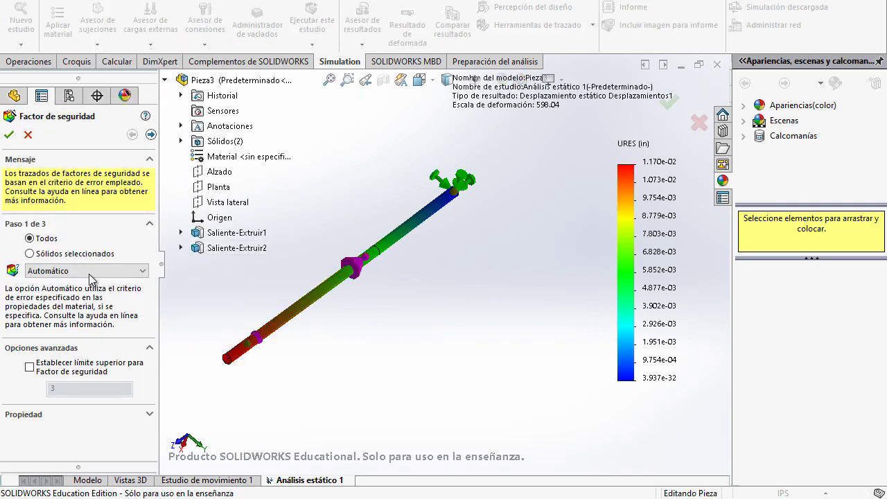
{"action": "left_click", "coordinate": [101, 272]}
{"action": "left_click", "coordinate": [100, 282]}
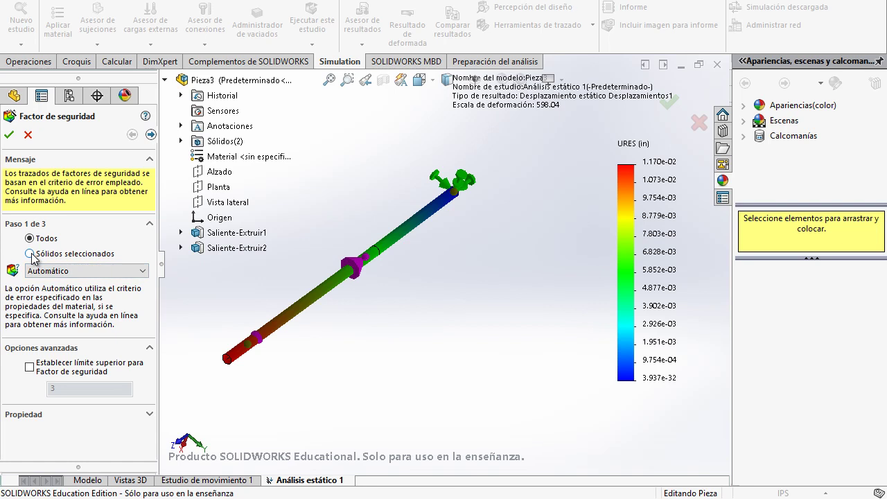
{"action": "left_click", "coordinate": [31, 255]}
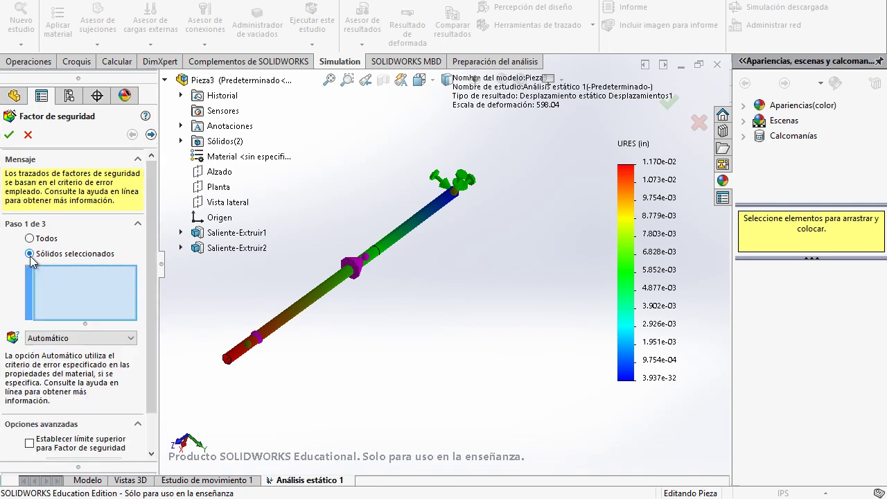
{"action": "left_click", "coordinate": [396, 241]}
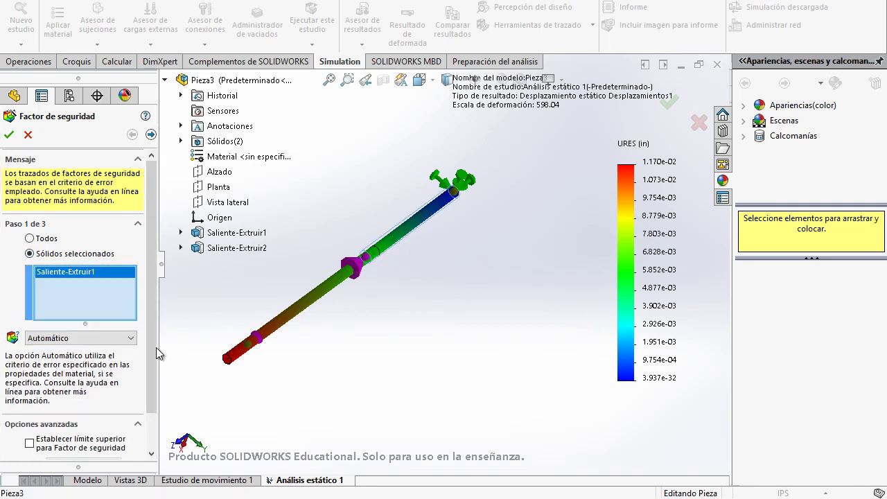
{"action": "left_click", "coordinate": [132, 341]}
{"action": "left_click", "coordinate": [125, 348]}
{"action": "left_click_drag", "start_coordinate": [153, 357], "coordinate": [151, 408]}
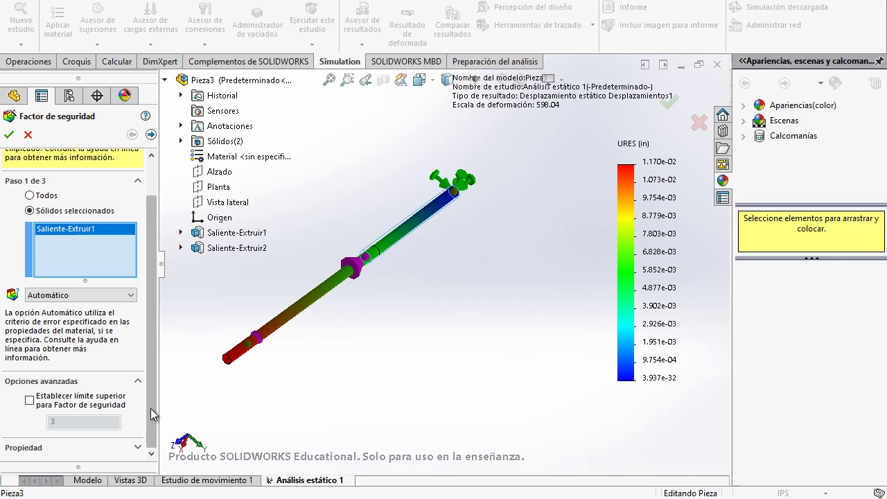
{"action": "scroll", "coordinate": [41, 406], "scroll_direction": "up", "scroll_amount": 2}
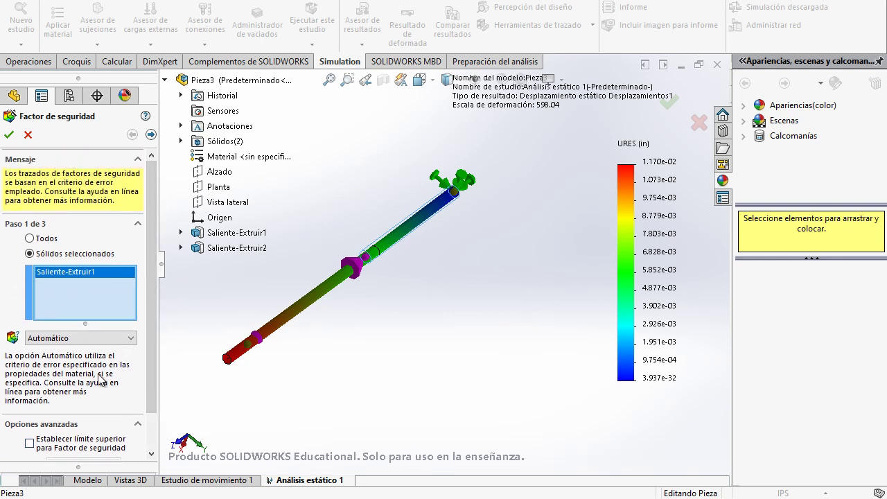
{"action": "left_click", "coordinate": [151, 134]}
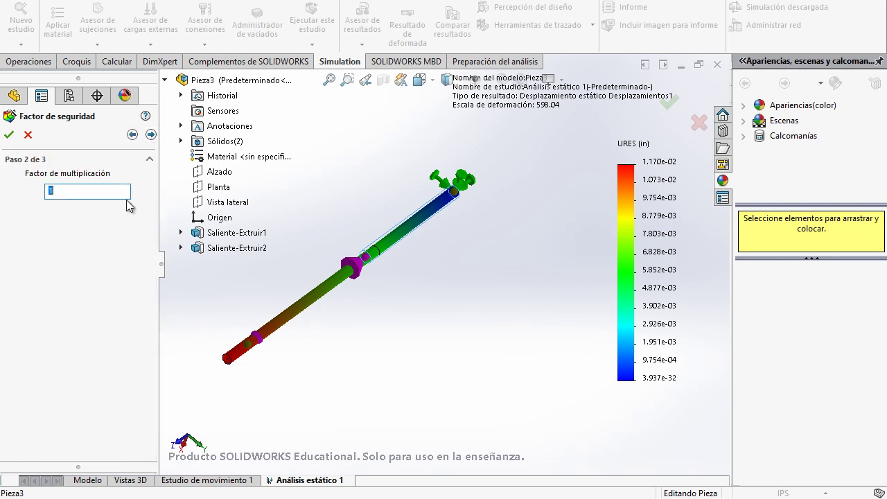
{"action": "left_click", "coordinate": [151, 135]}
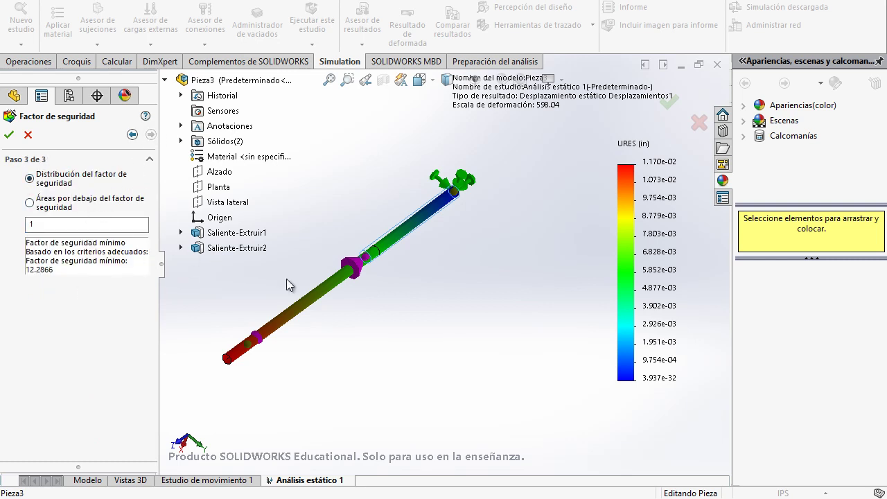
{"action": "left_click", "coordinate": [9, 134]}
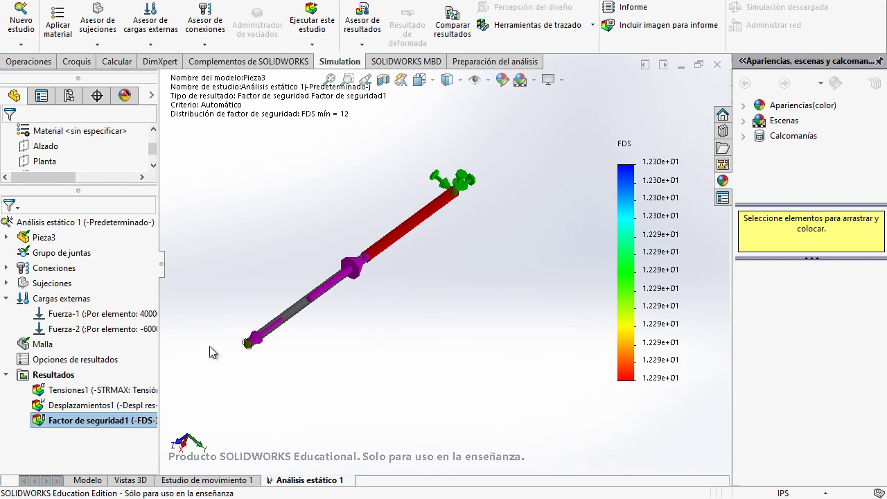
- Create Factor de seguridad2 for the Saliente-Extruir2 body only, showing a minimum FDS of 4
{"action": "right_click", "coordinate": [61, 375]}
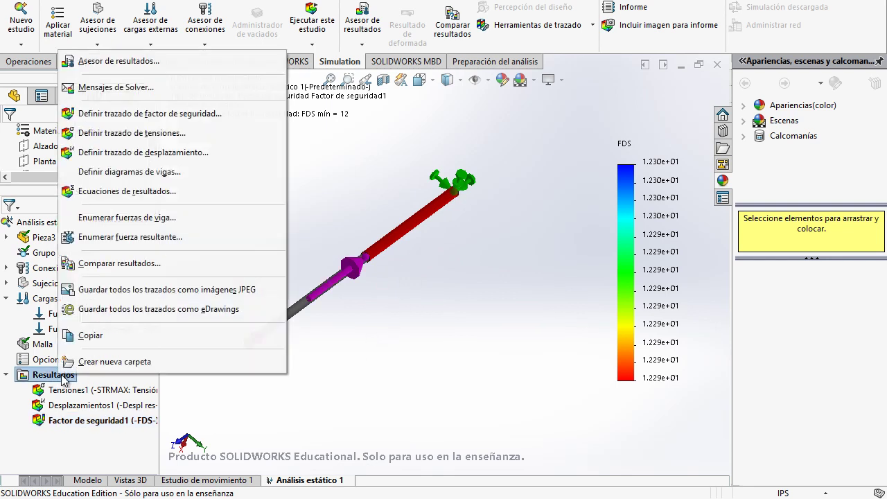
{"action": "left_click", "coordinate": [147, 114]}
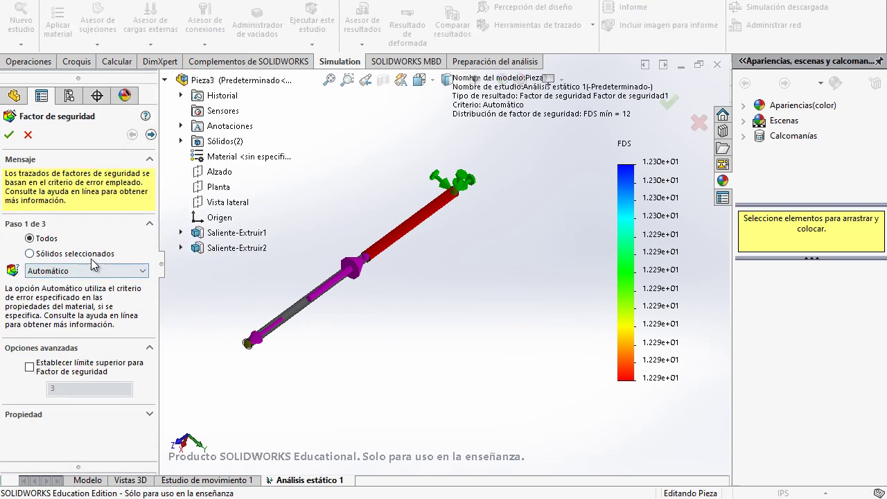
{"action": "left_click", "coordinate": [92, 256]}
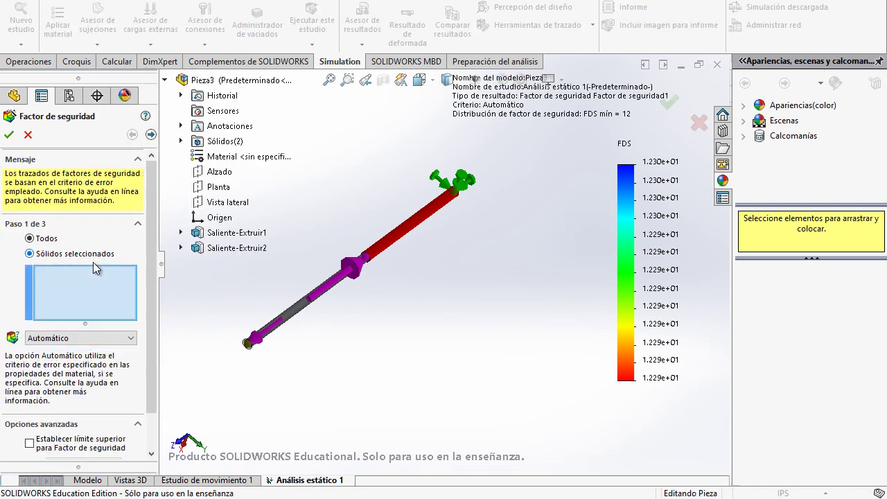
{"action": "left_click", "coordinate": [302, 305]}
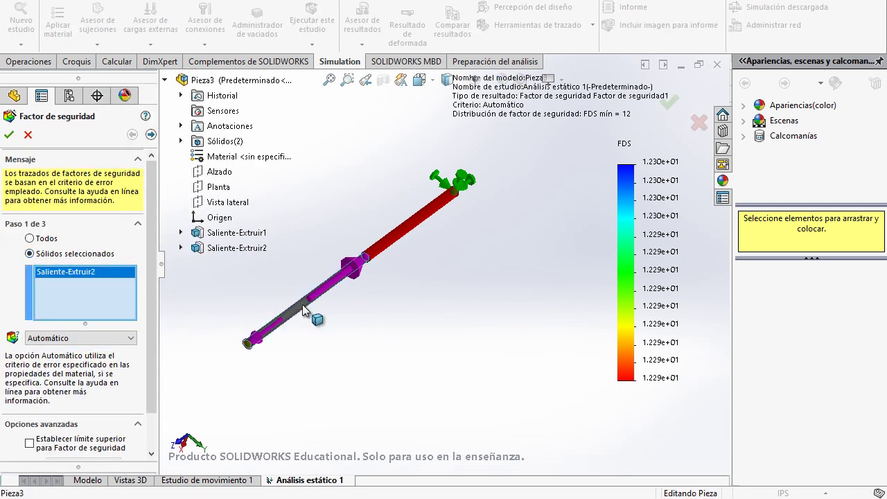
{"action": "left_click", "coordinate": [9, 134]}
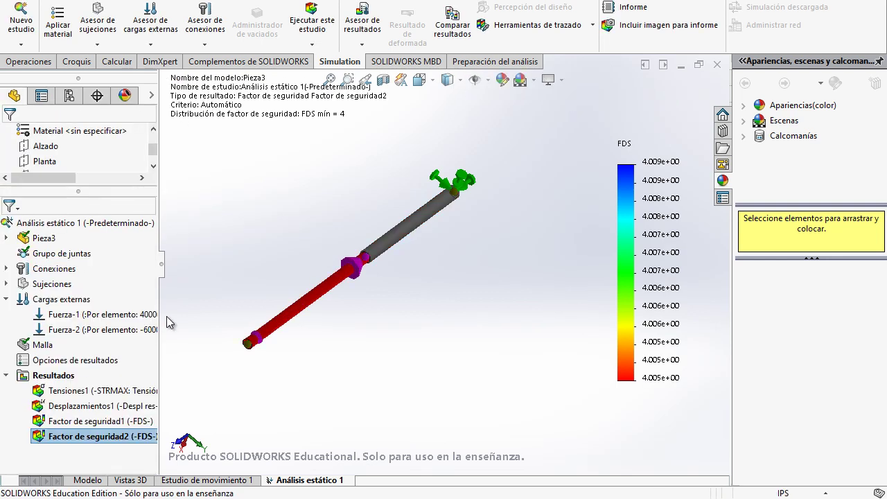